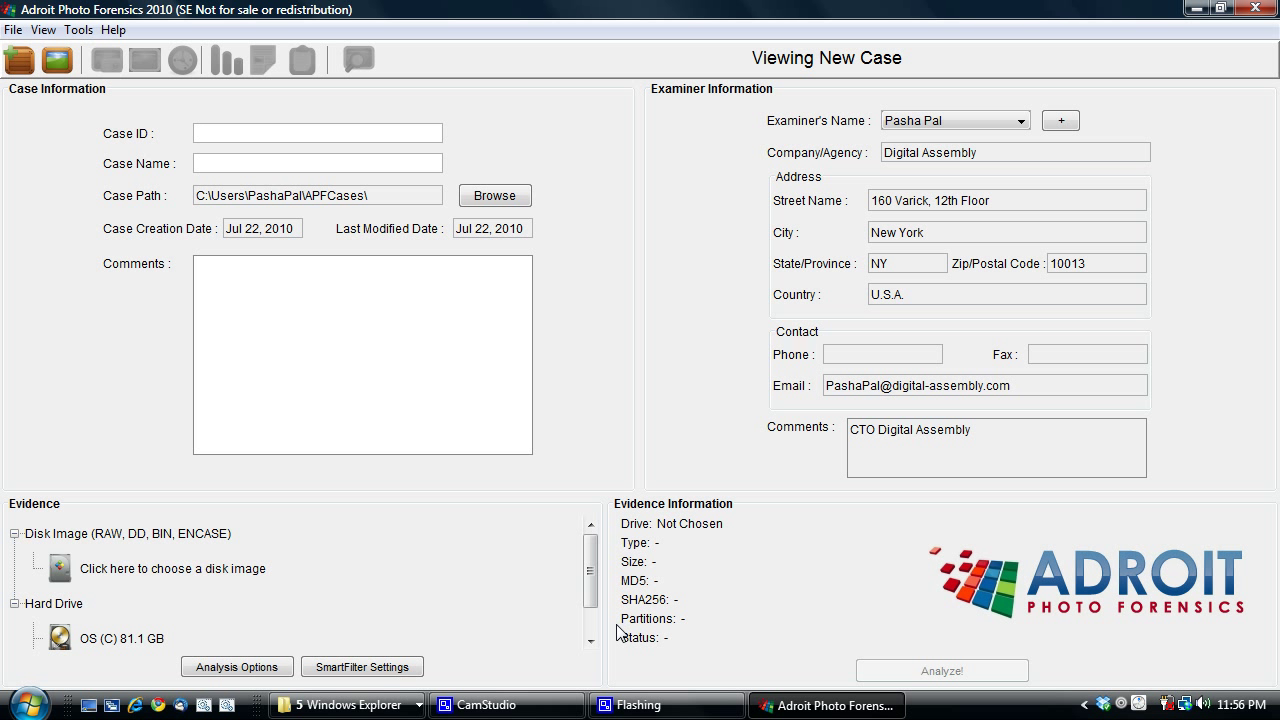
- Load the disk image TECHNOSECURITY_DEMO2.img from the testimages folder as the new case's evidence
left_click(200, 569)
left_click_drag(548, 189, 550, 331)
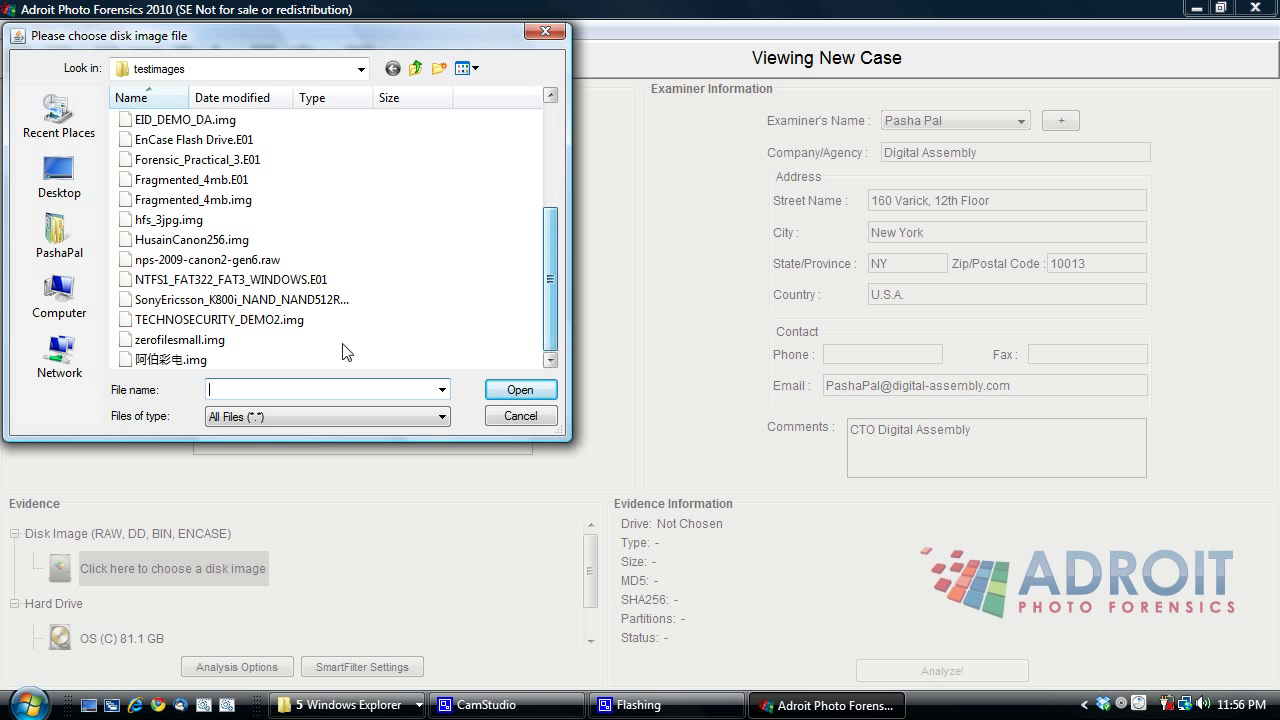
left_click(268, 323)
left_click(505, 391)
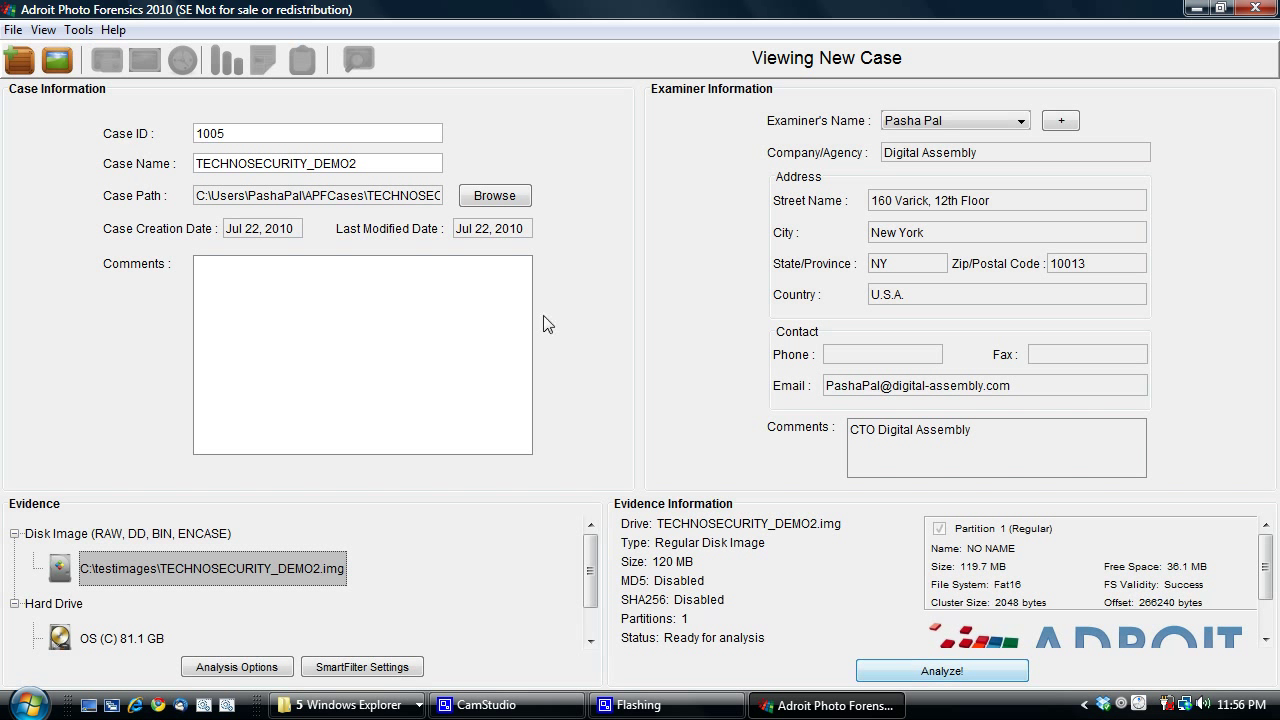
- Save the SmartFilter settings with Fast EID detection and start analyzing the disk image
left_click(938, 132)
left_click(388, 669)
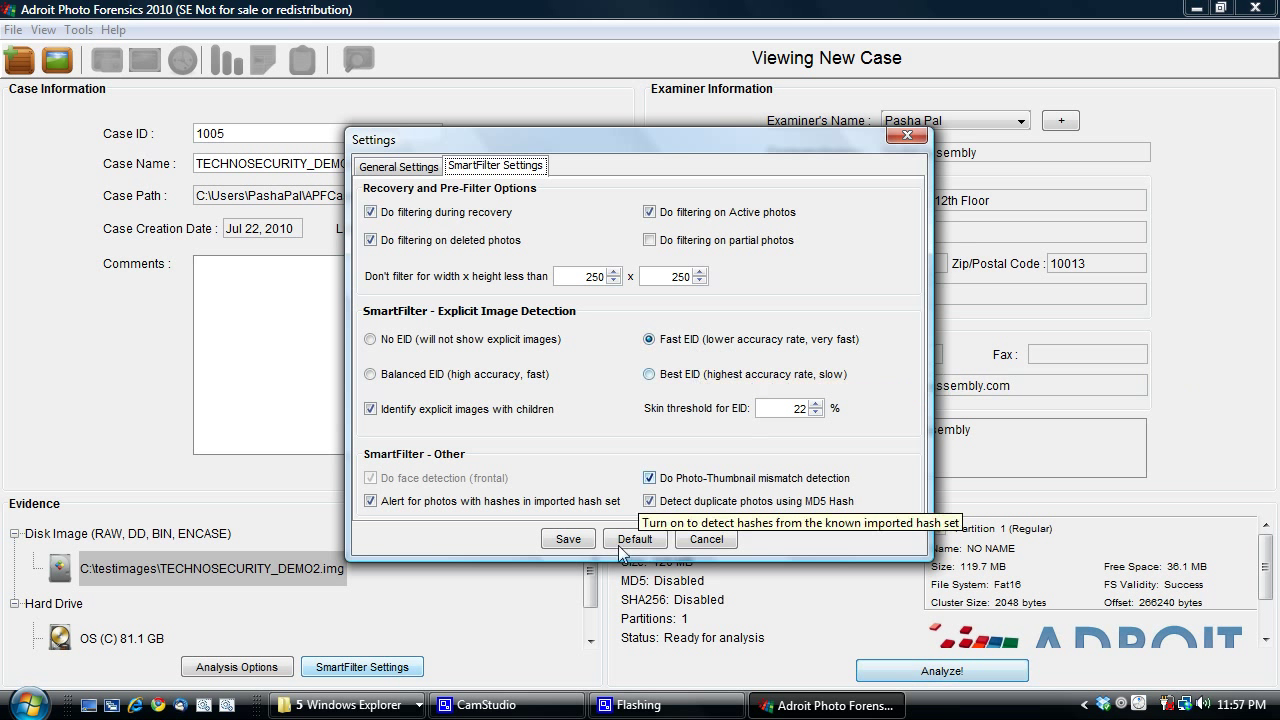
left_click(568, 539)
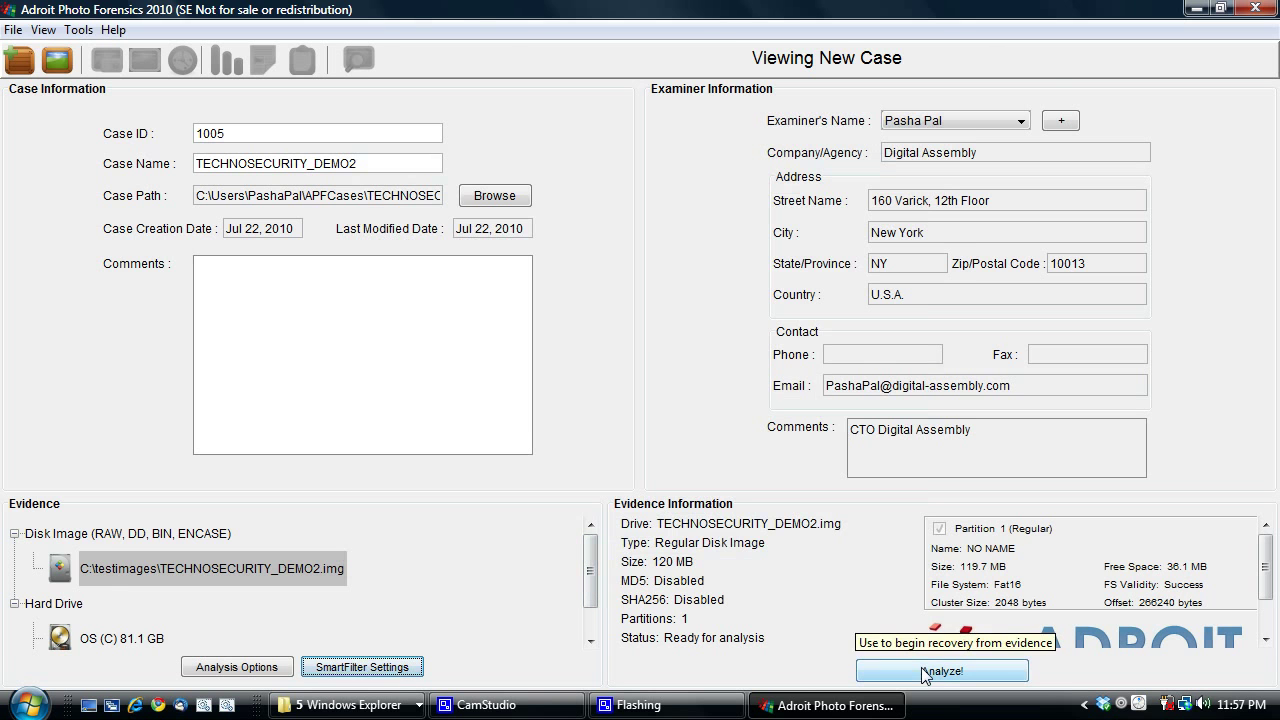
left_click(924, 672)
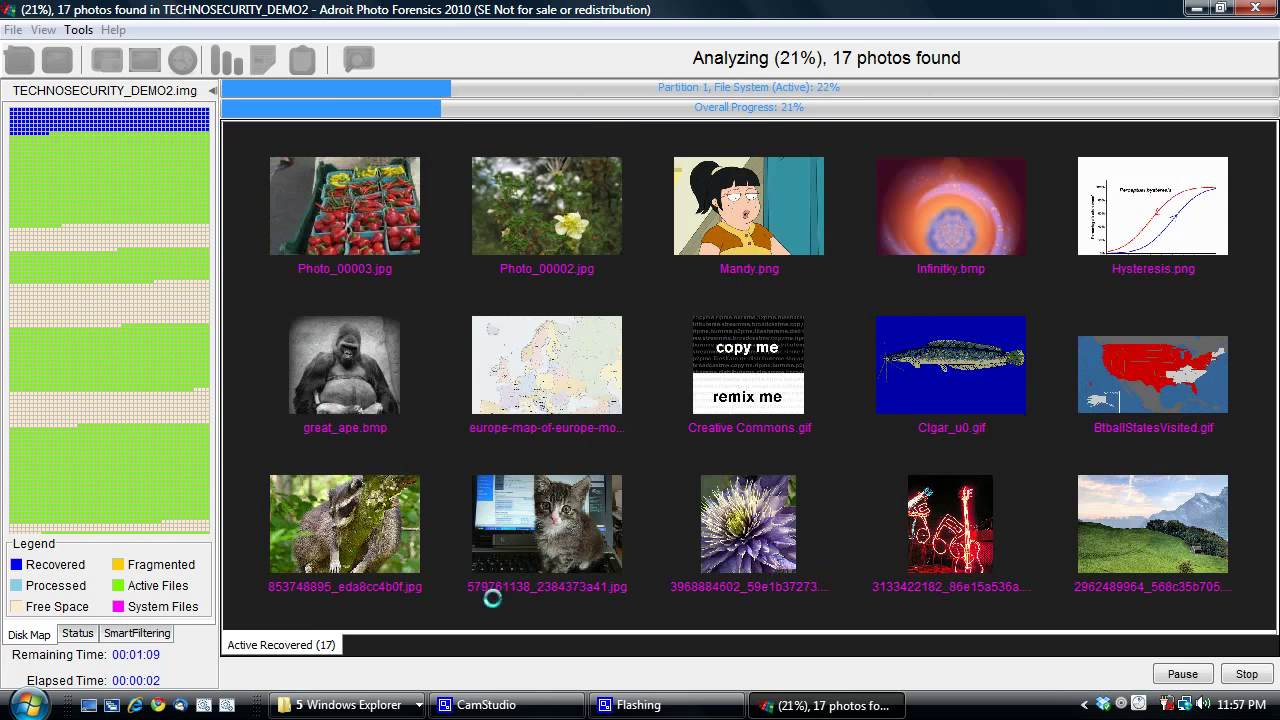
- Check the running analysis through its SmartFiltering categories, disk map, Active Recovered photos and Successfully Carved photos
left_click(133, 634)
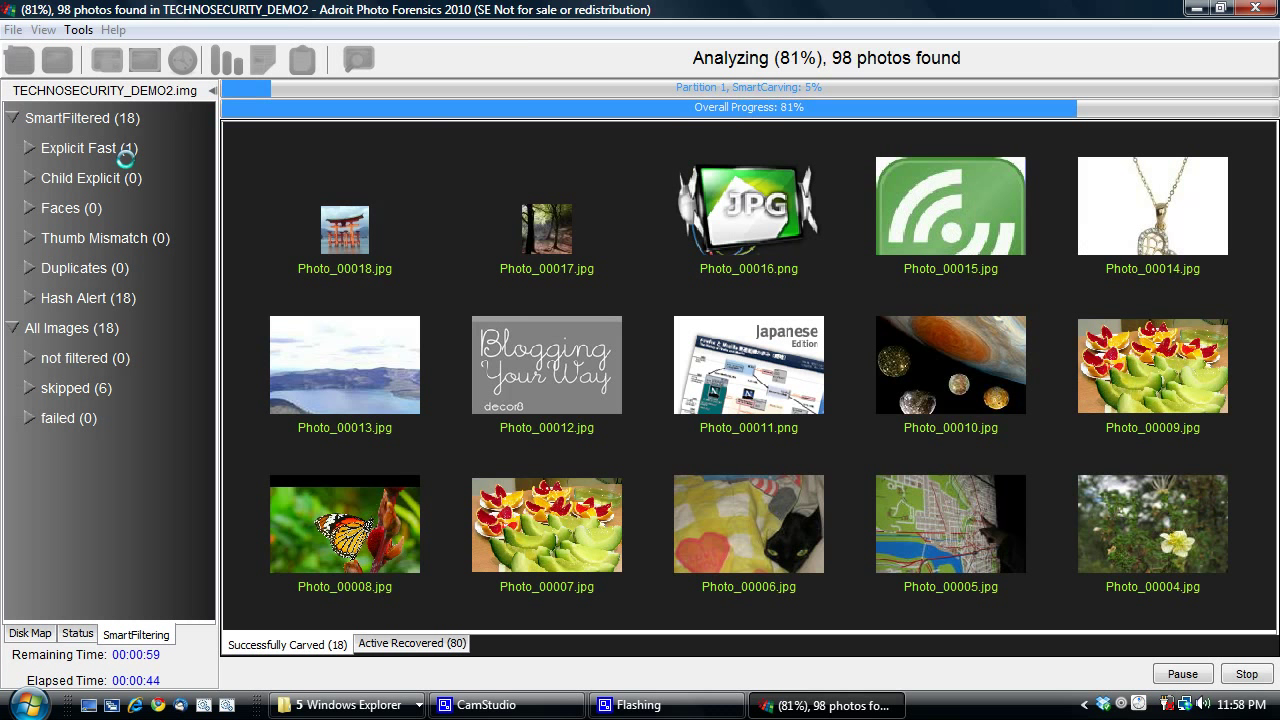
left_click(18, 636)
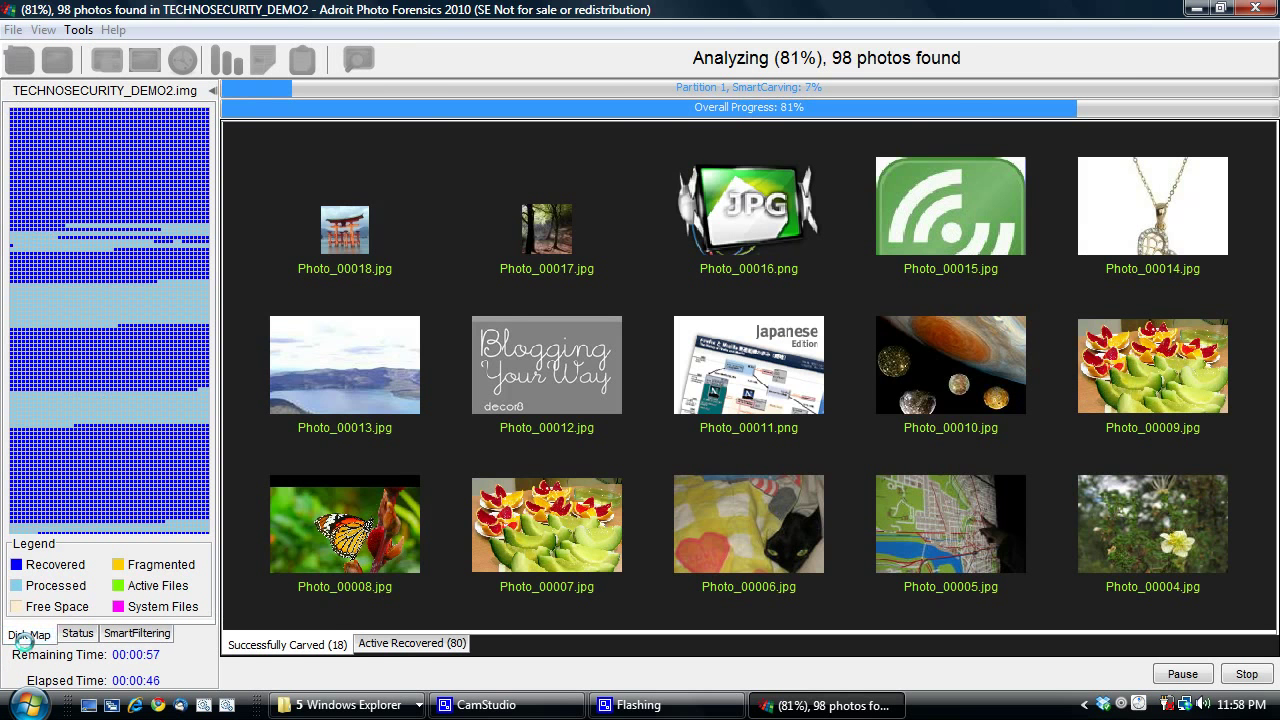
left_click(426, 642)
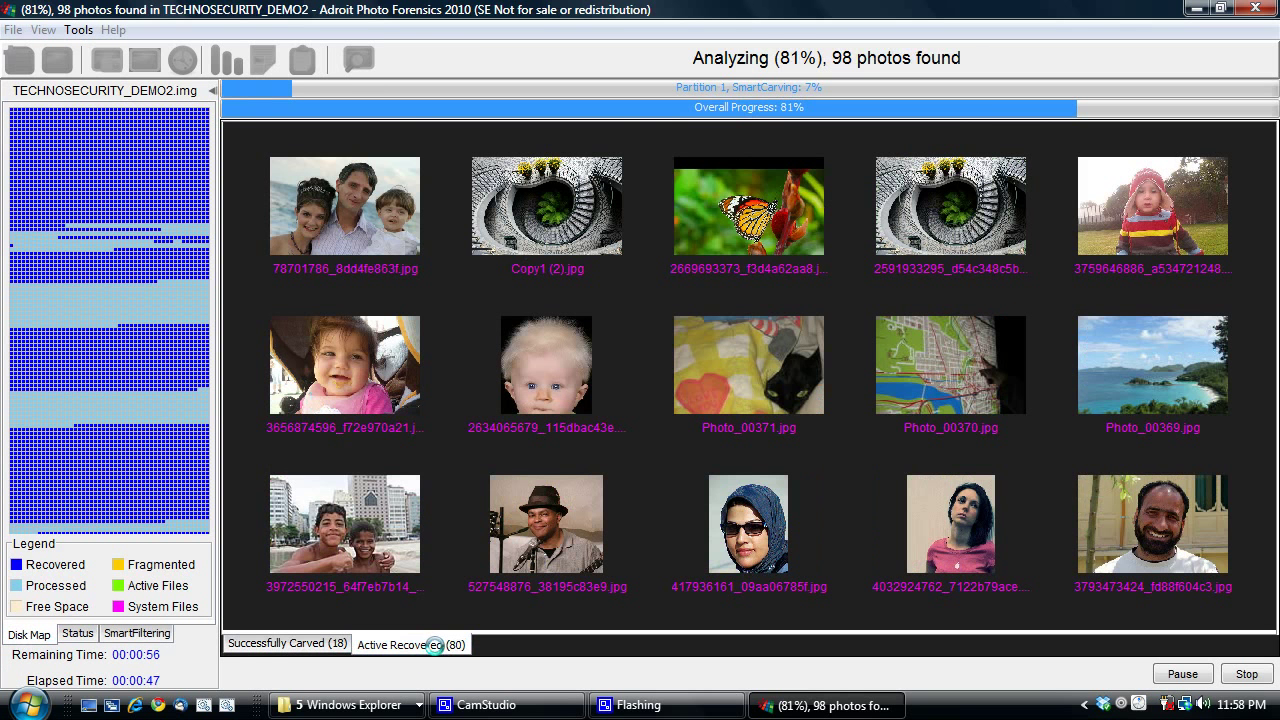
left_click(274, 645)
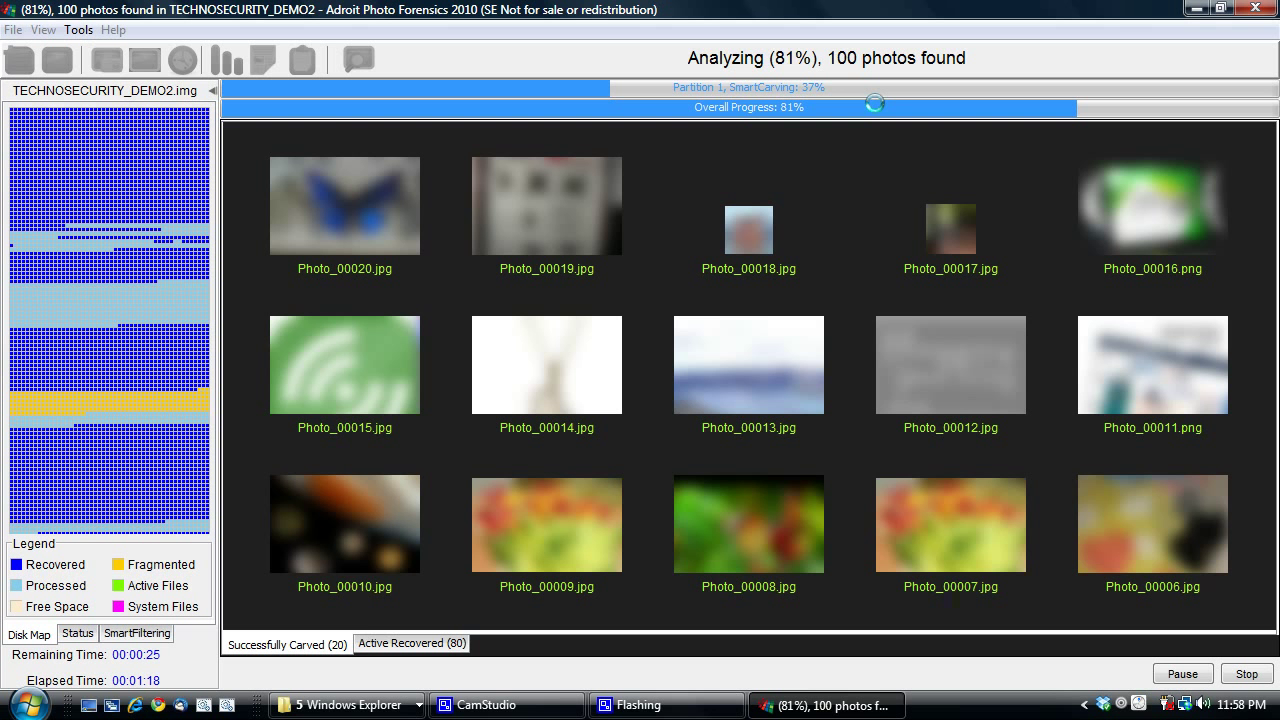
- Turn off thumbnail blurring for the recovered photos
left_click(78, 29)
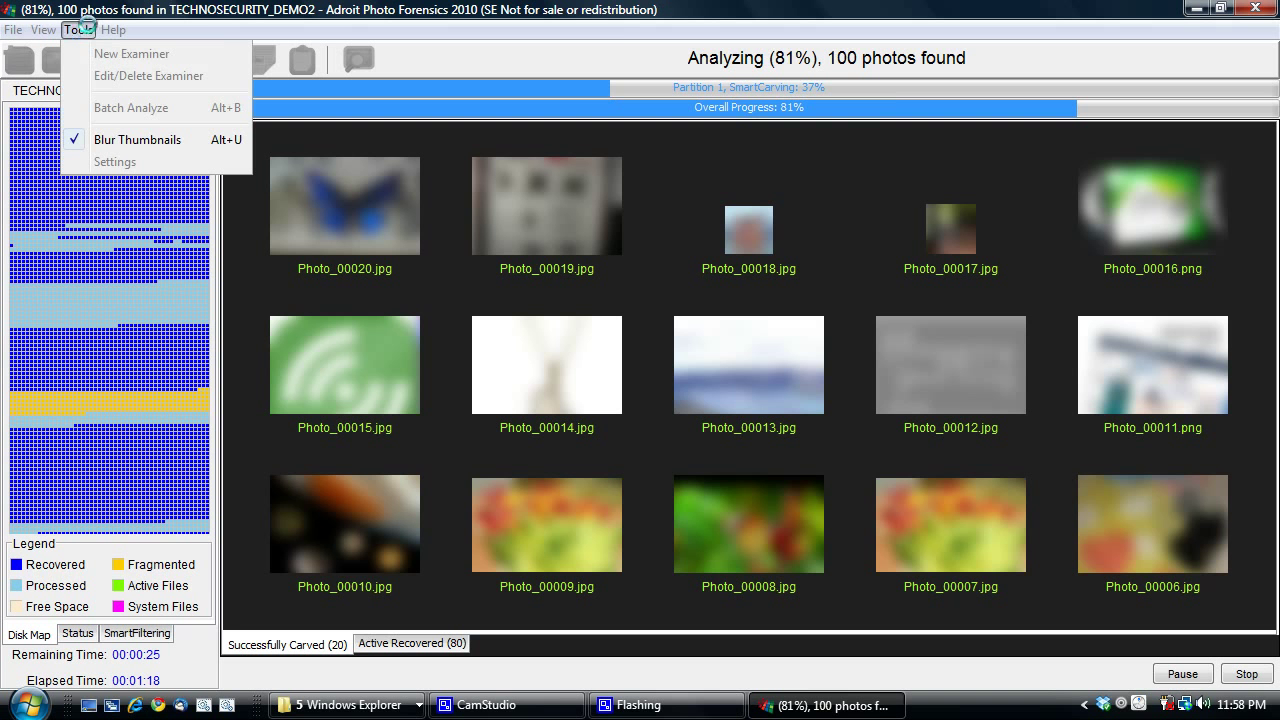
left_click(110, 137)
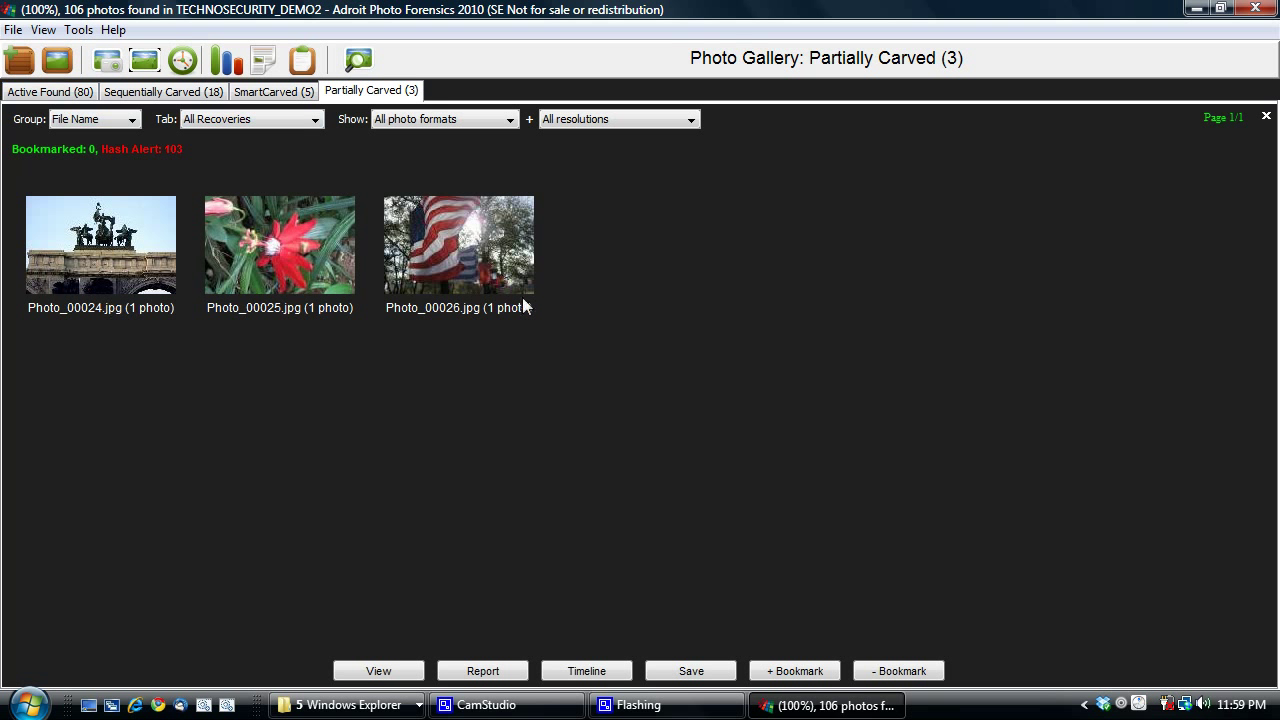
- Review the gallery's SmartCarved, Partially Carved, Sequentially Carved and Active Found photos
left_click(270, 91)
left_click(376, 92)
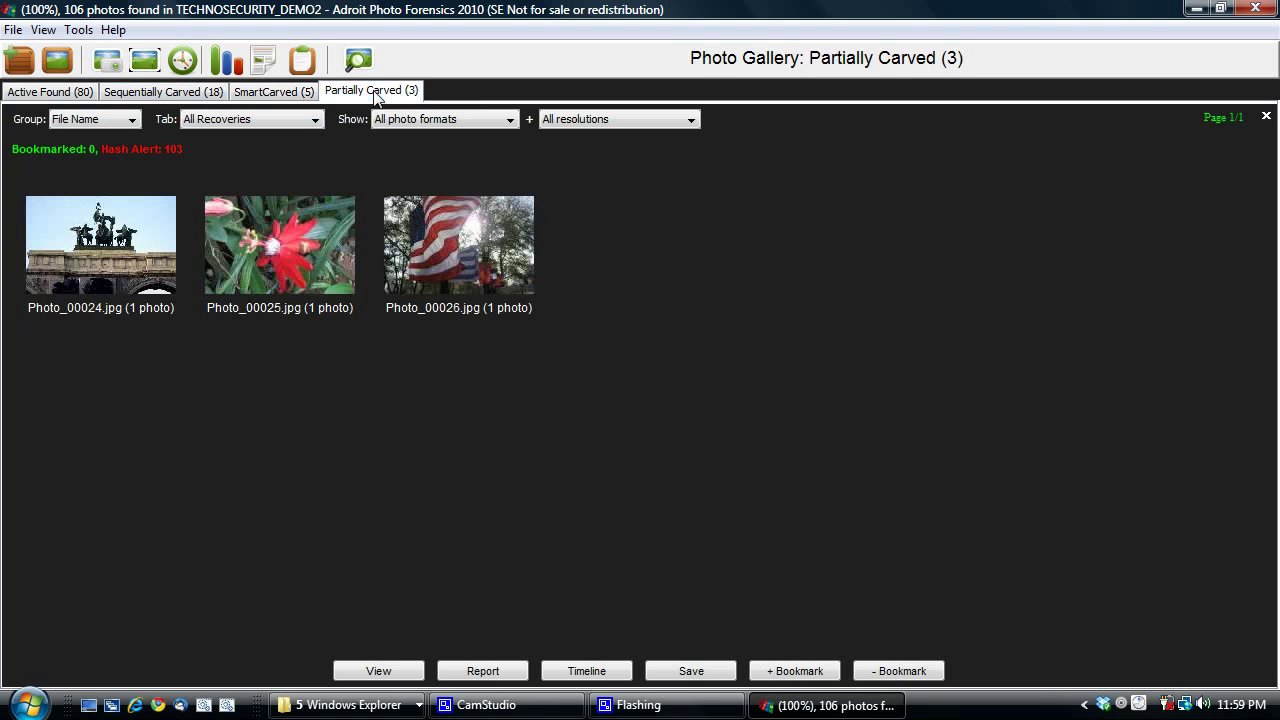
left_click(293, 98)
left_click(168, 96)
left_click(66, 96)
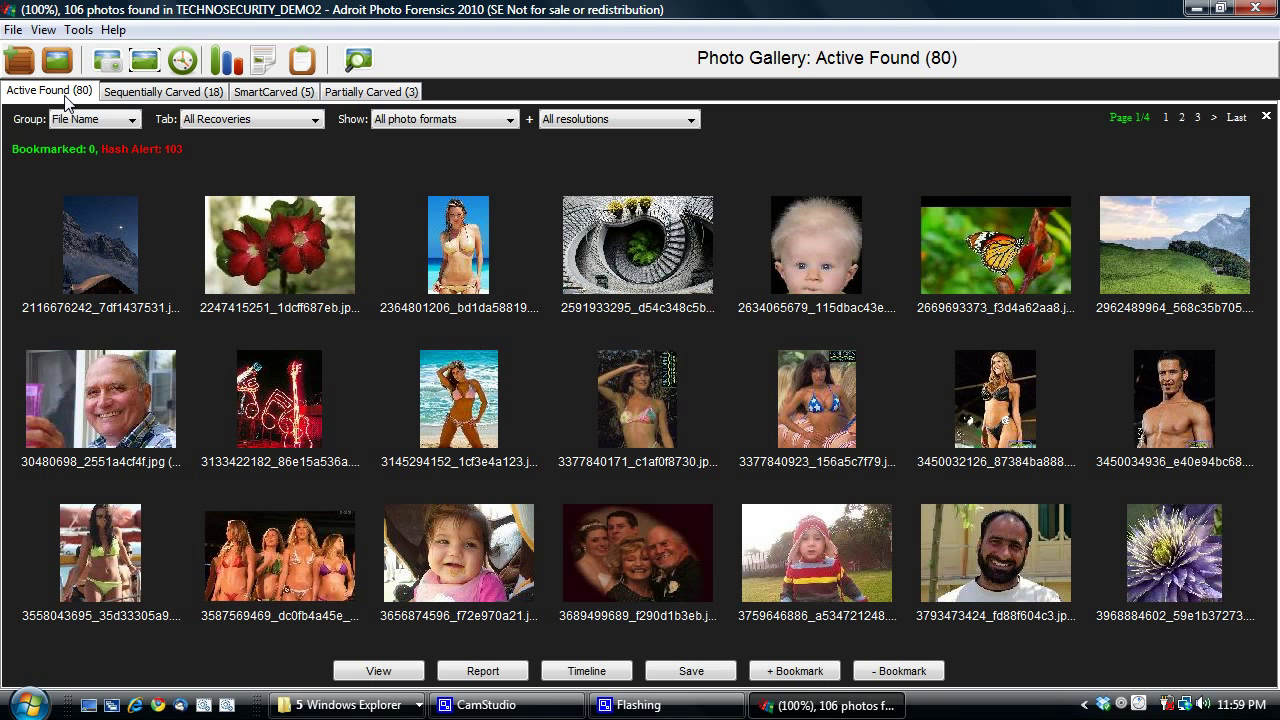
- View the Active Found photos grouped by Day (EXIF), Camera and Start Cluster, ending with grouping by File Name
left_click(88, 120)
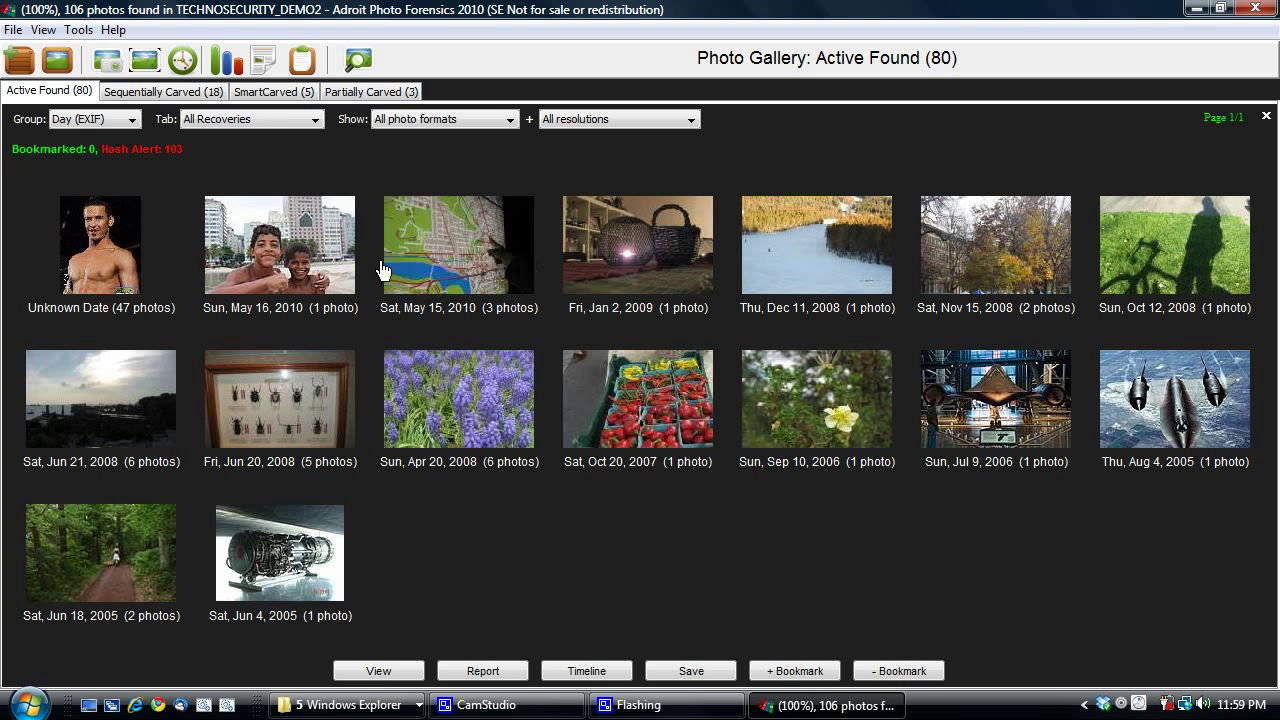
left_click(50, 95)
left_click(87, 120)
left_click(75, 236)
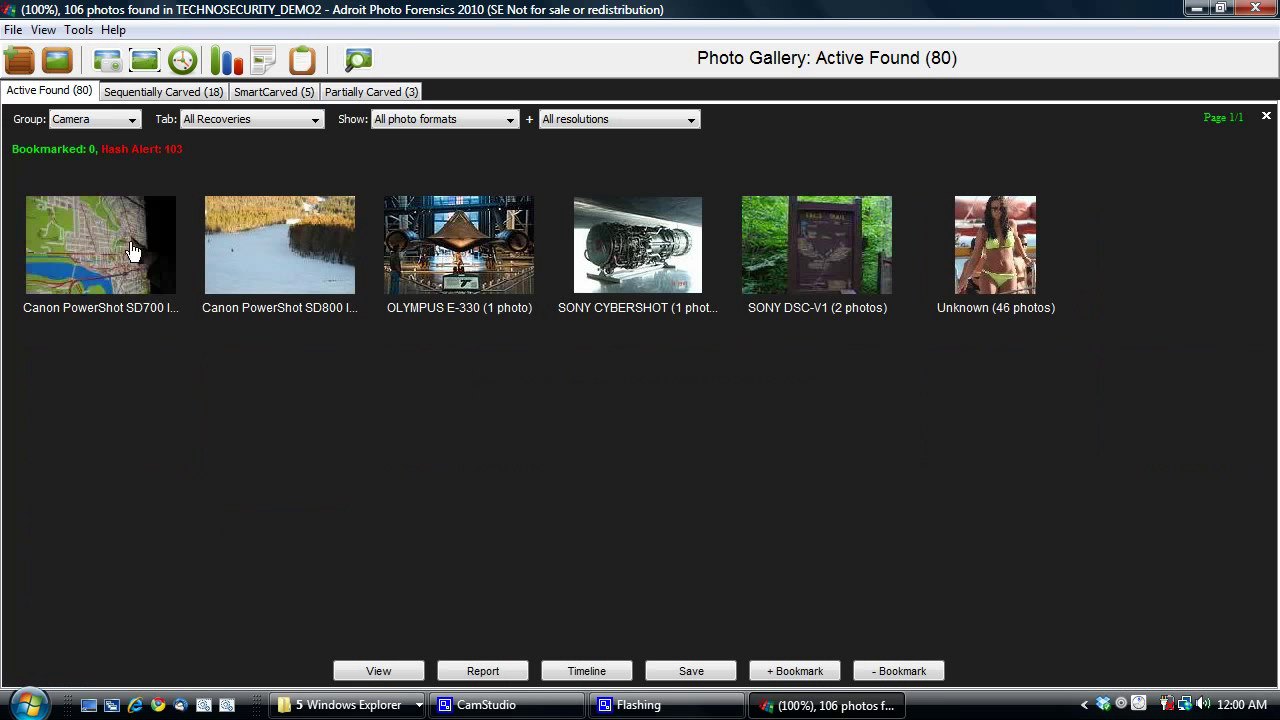
left_click(116, 120)
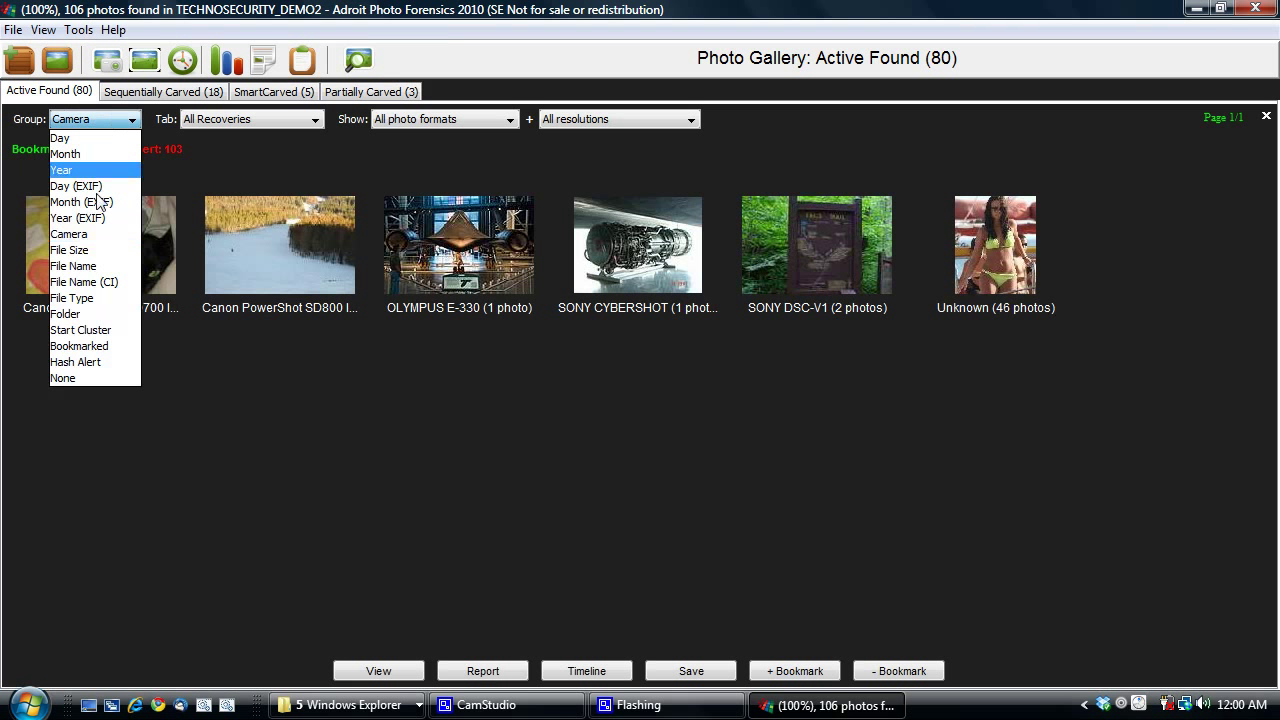
left_click(93, 330)
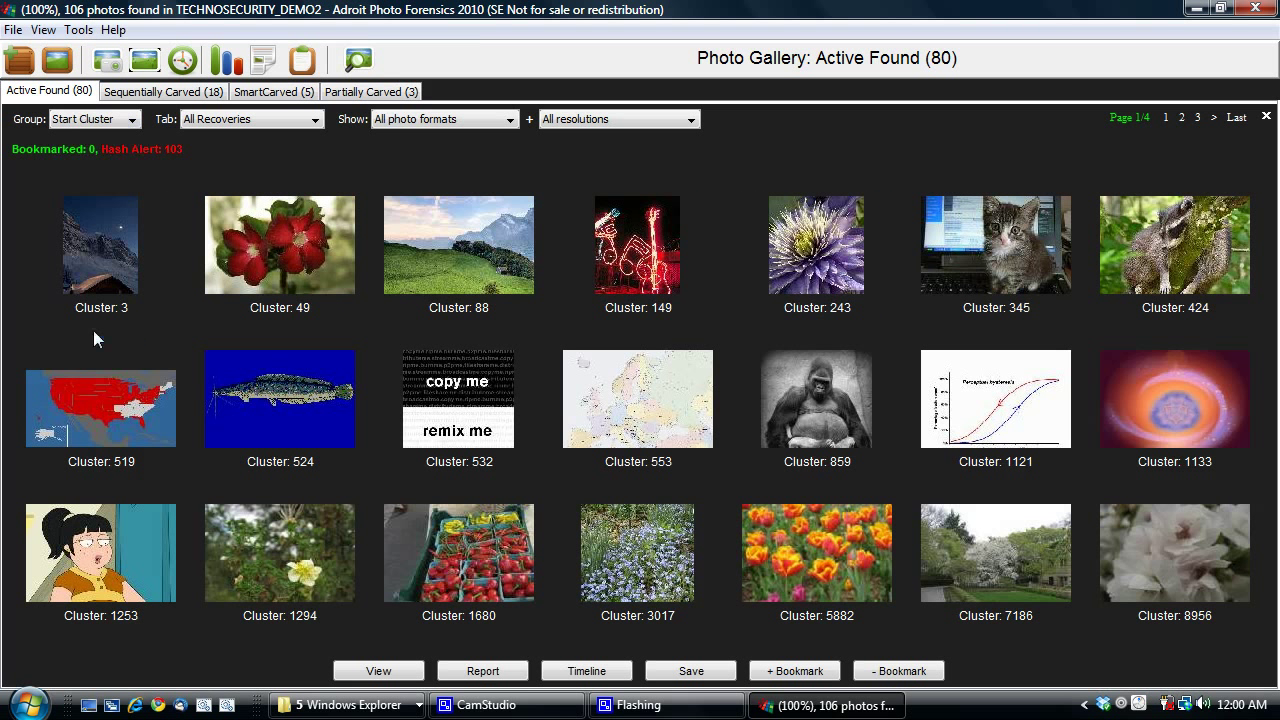
left_click(123, 122)
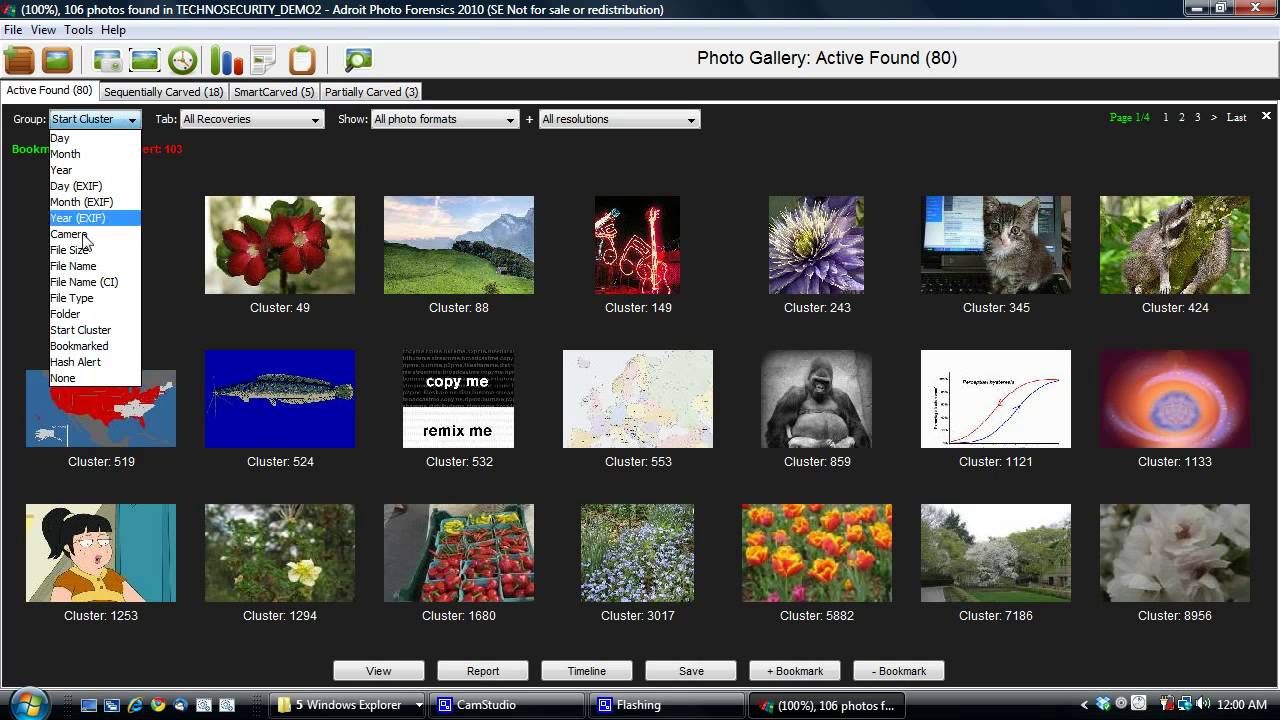
left_click(84, 266)
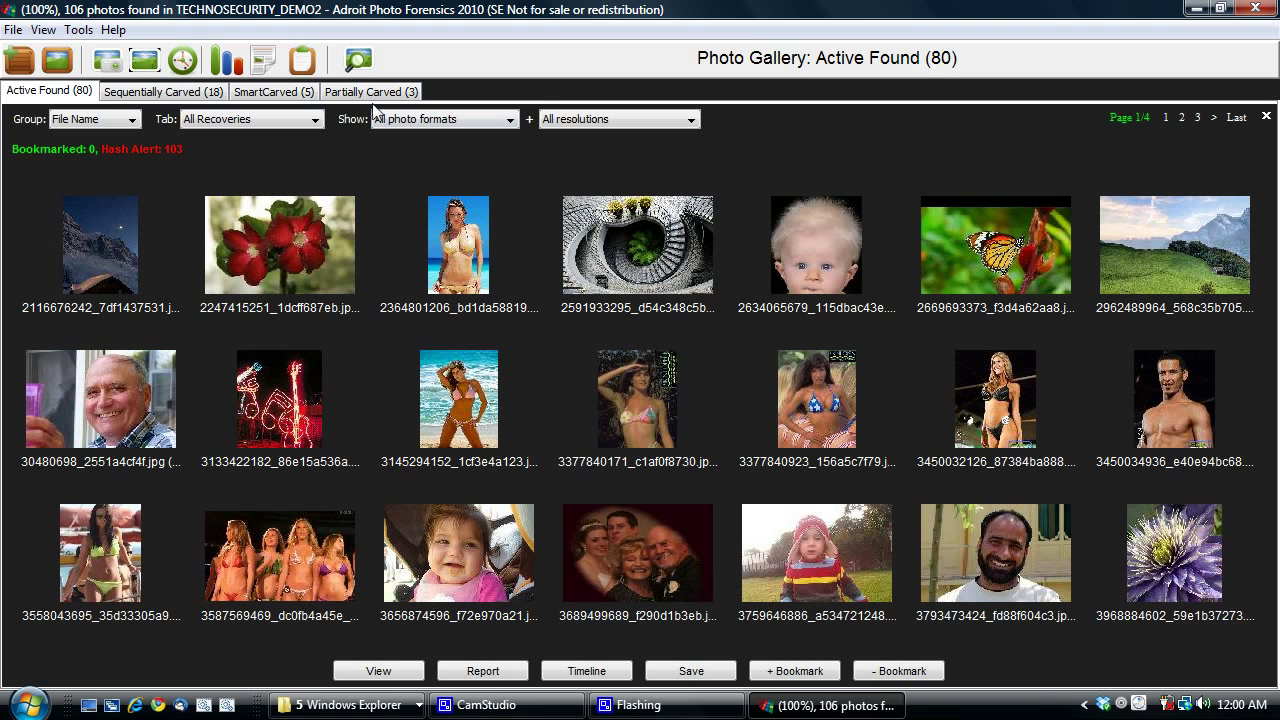
- Open the SmartCarved photos in the photo viewer and compare Photo_00019.jpg at 100% and 23% zoom
left_click(275, 92)
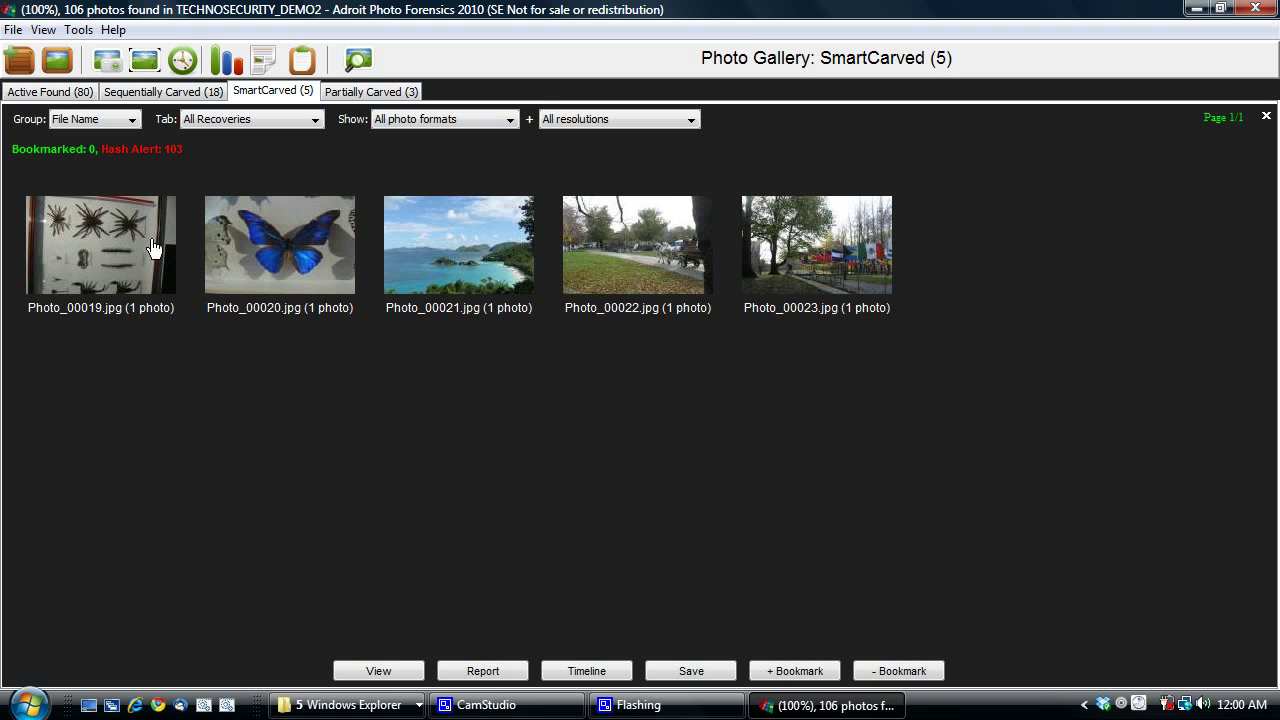
left_click(378, 672)
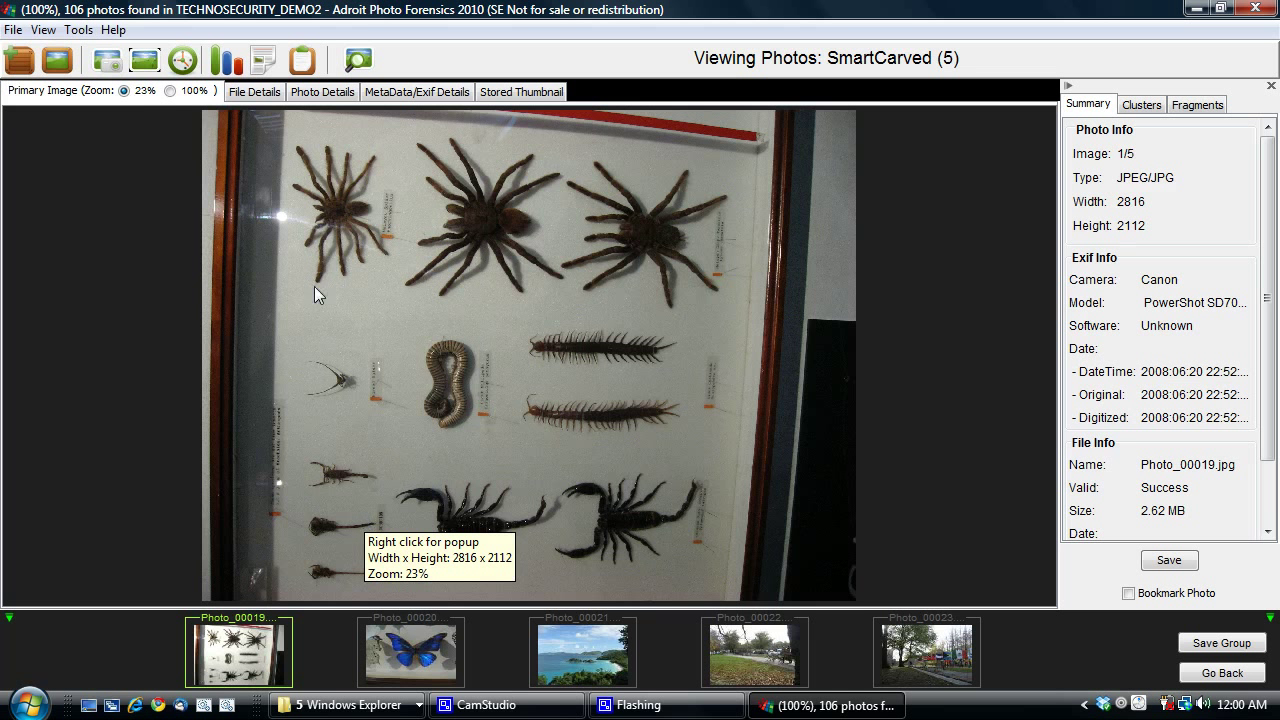
left_click(170, 91)
left_click(124, 91)
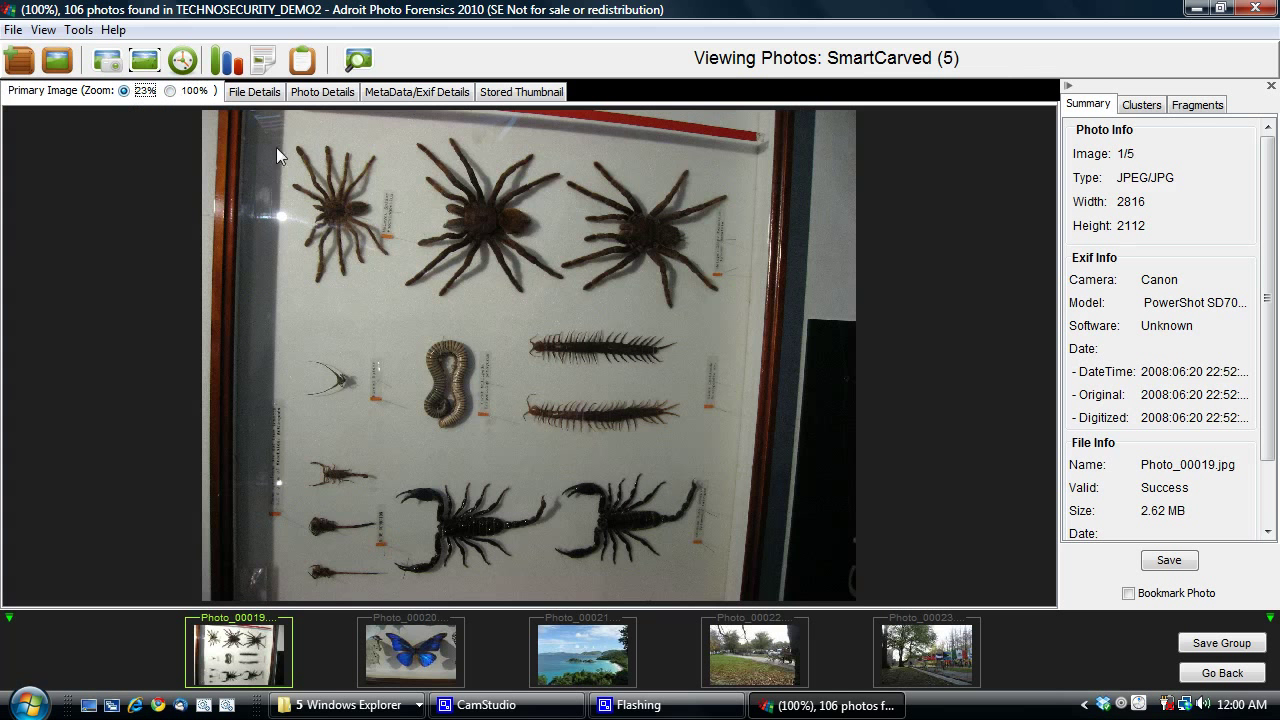
- Examine the photo details, metadata, stored thumbnail and file details of Photo_00019.jpg, including its cluster and sector ranges
left_click(255, 92)
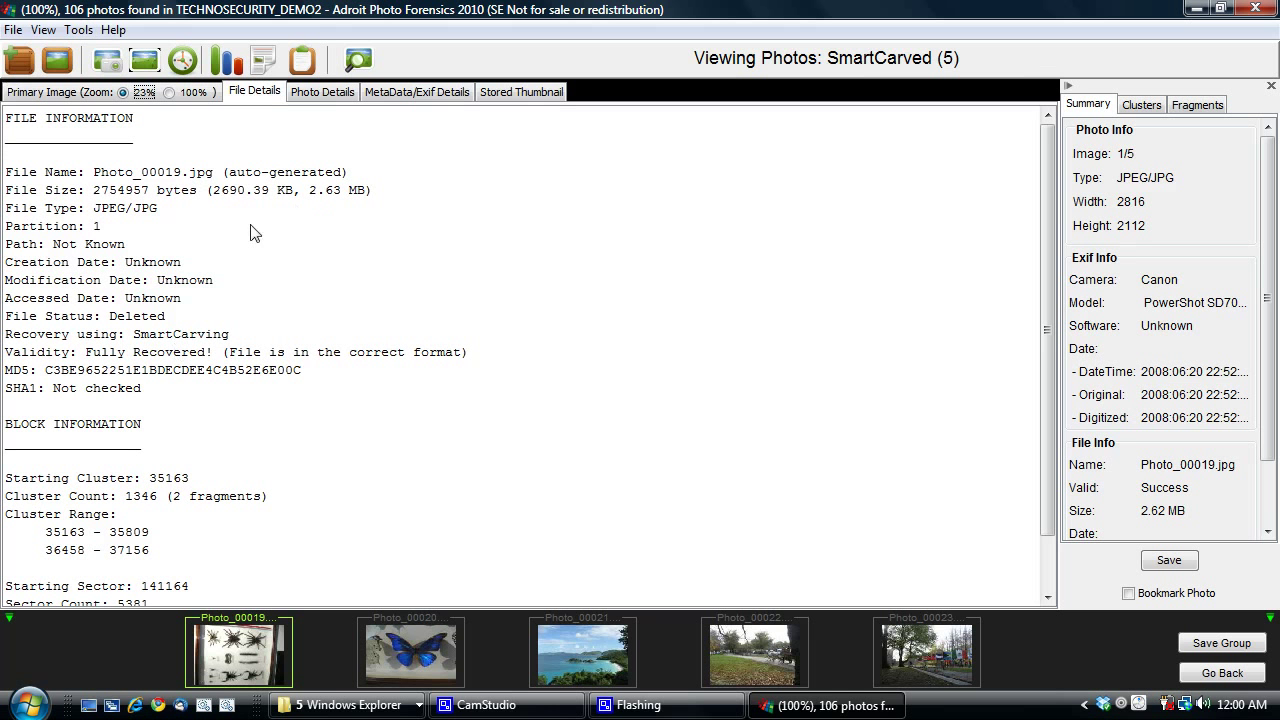
left_click(328, 94)
left_click(424, 94)
left_click(521, 92)
left_click(255, 92)
scroll(310, 238, "down", 1)
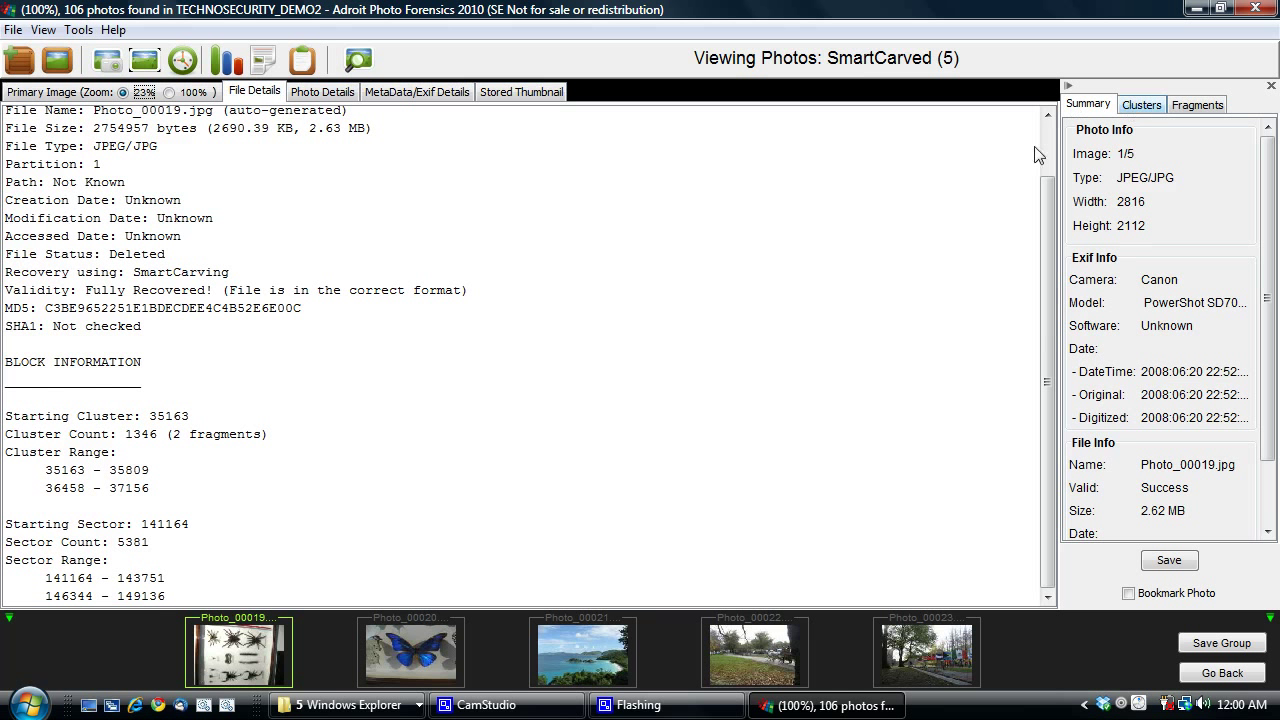
- Look at Photo_00020.jpg and Photo_00021.jpg, recheck the file details of Photo_00019.jpg, and return to the gallery
left_click(418, 662)
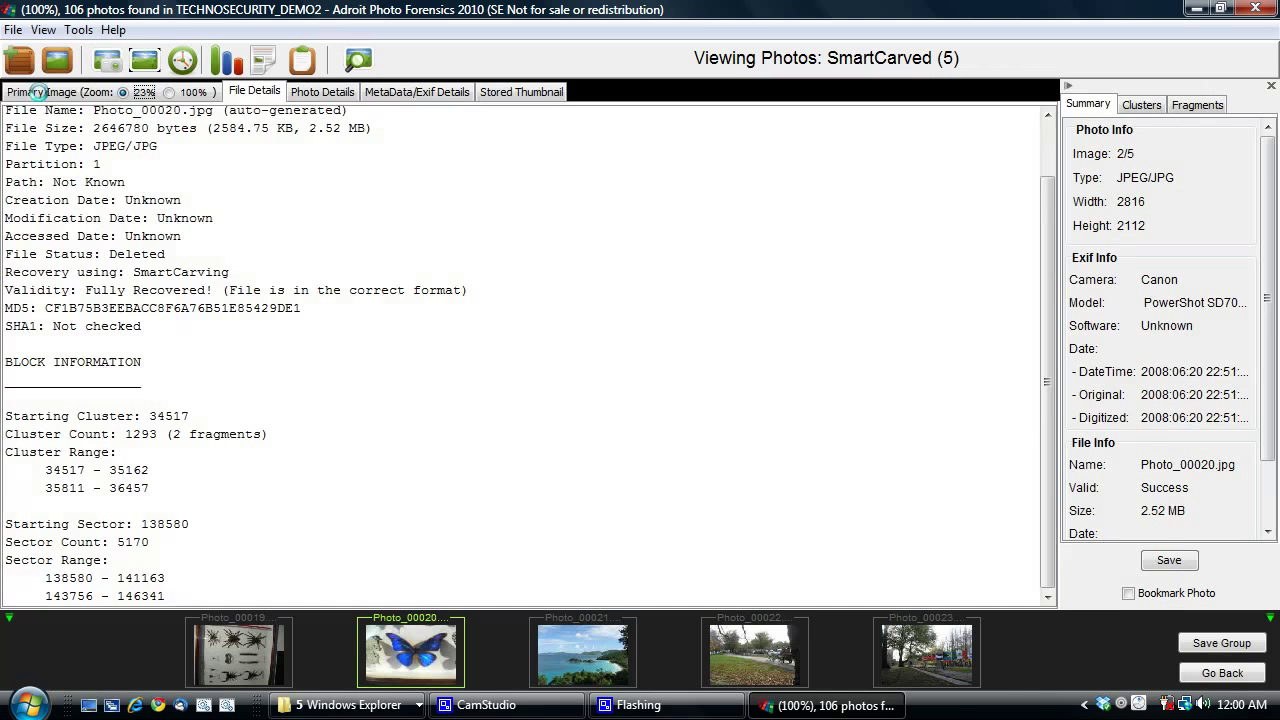
left_click(38, 92)
left_click(615, 645)
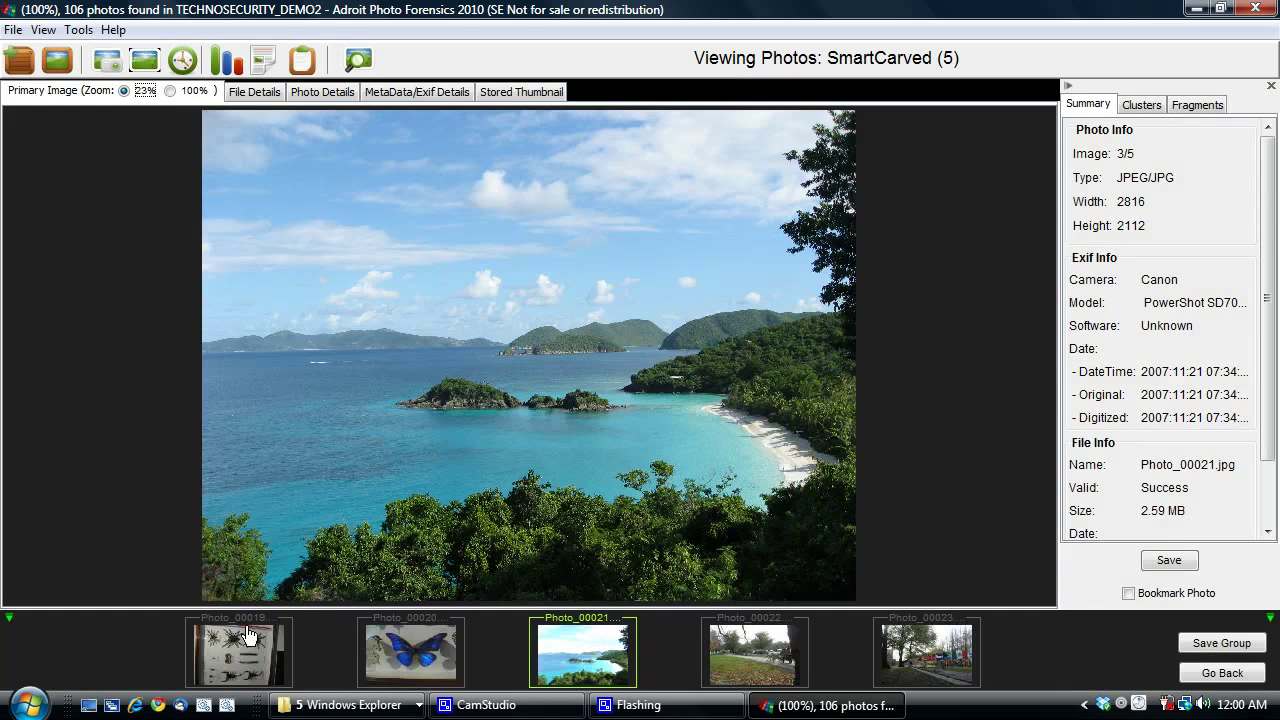
left_click(229, 651)
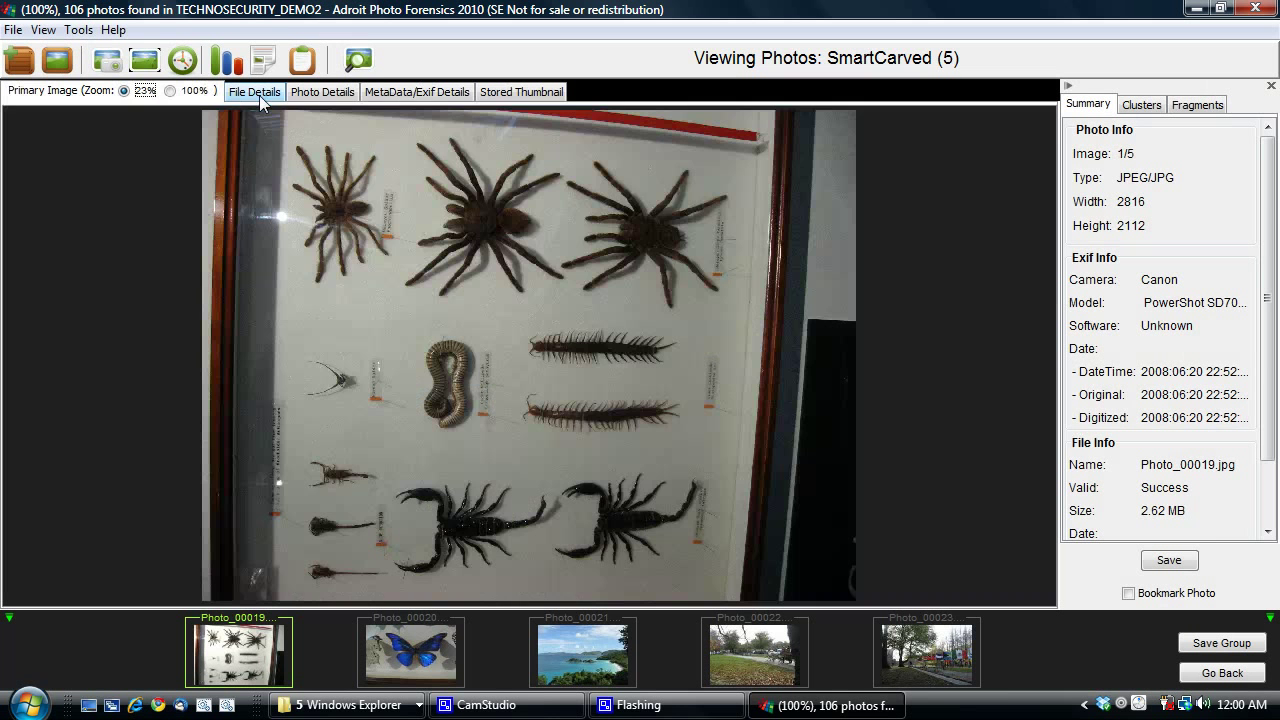
left_click(255, 92)
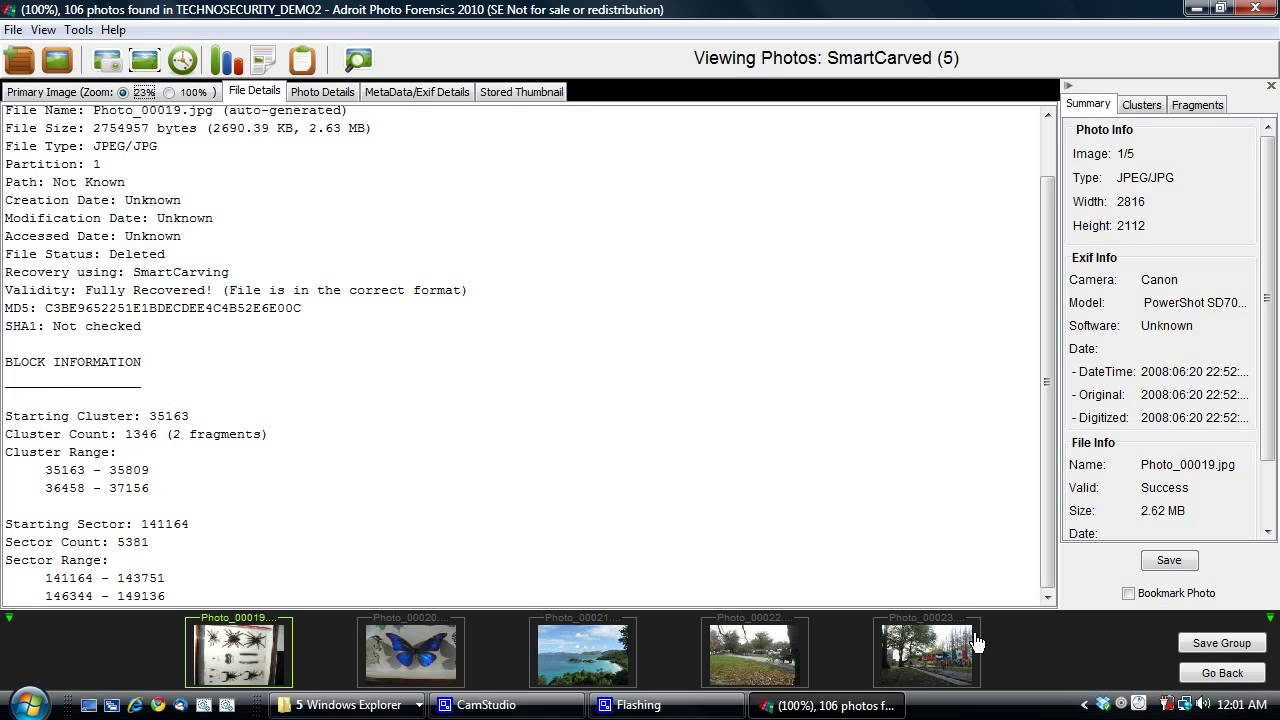
left_click(1238, 675)
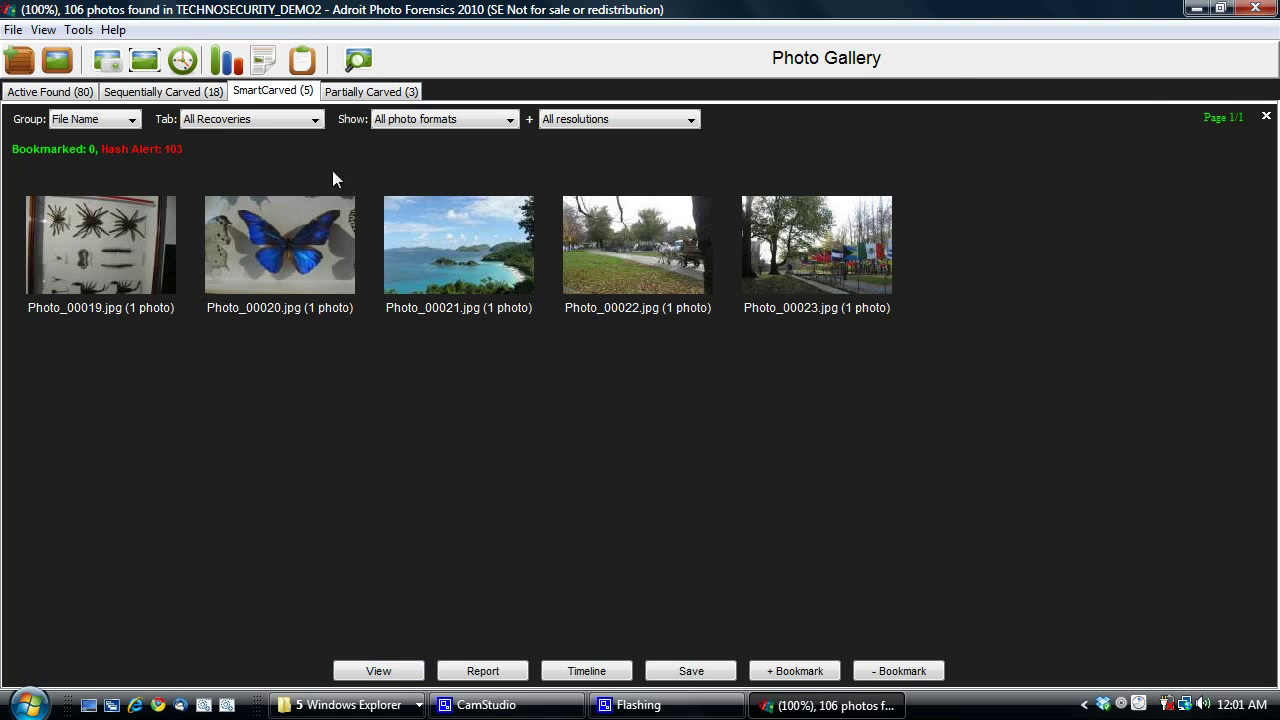
- Show the SmartFiltering Explicit Fast category and raise its skin threshold toward - Skin, to just short of the scale's midpoint
left_click(358, 62)
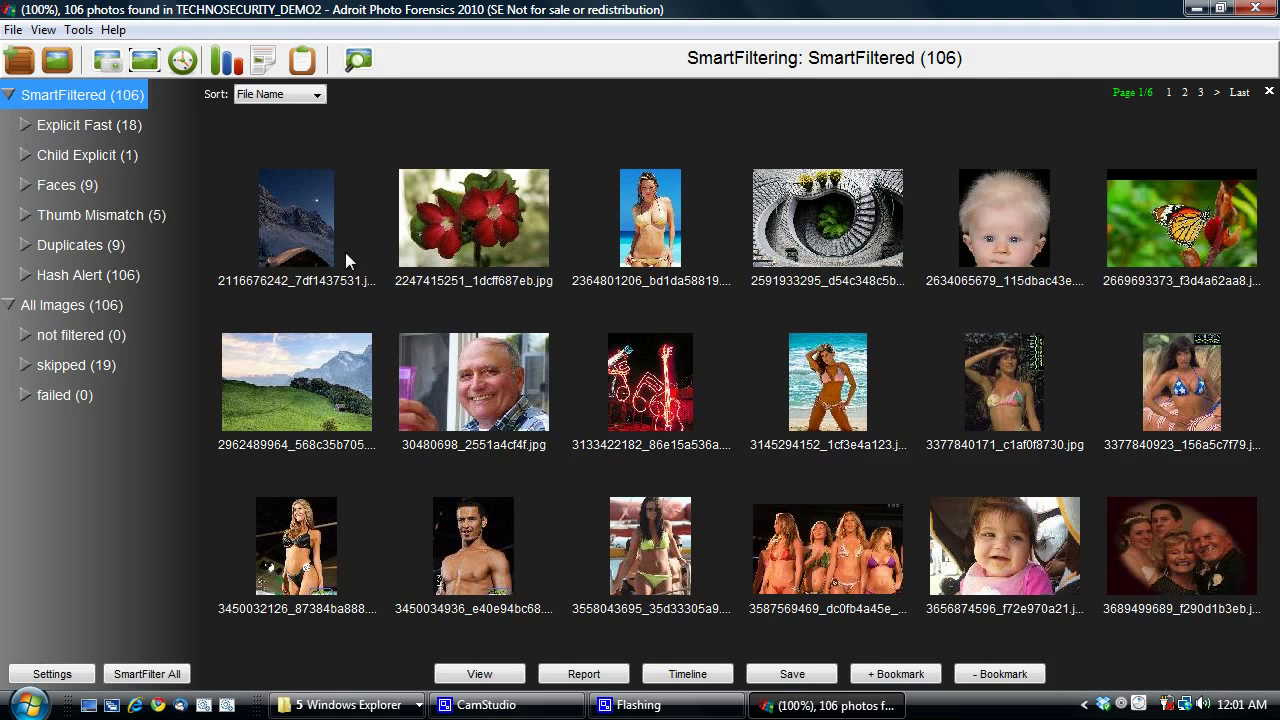
left_click(81, 124)
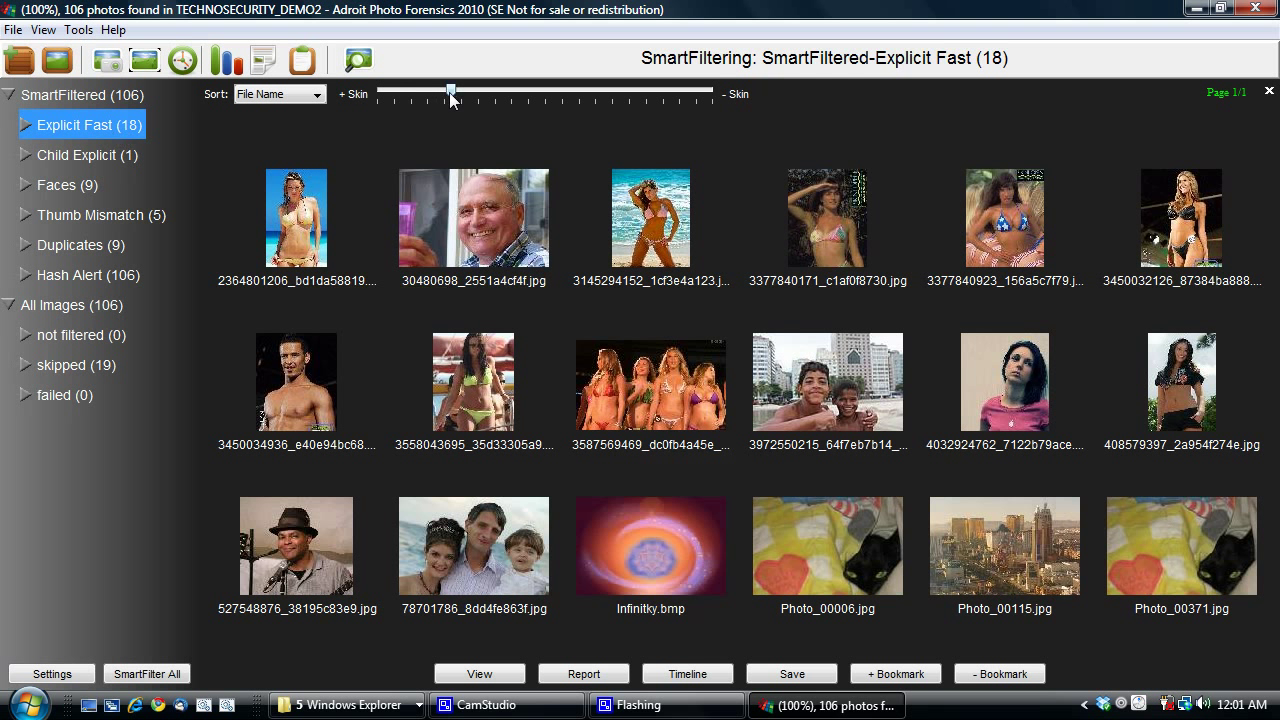
left_click_drag(477, 88, 525, 88)
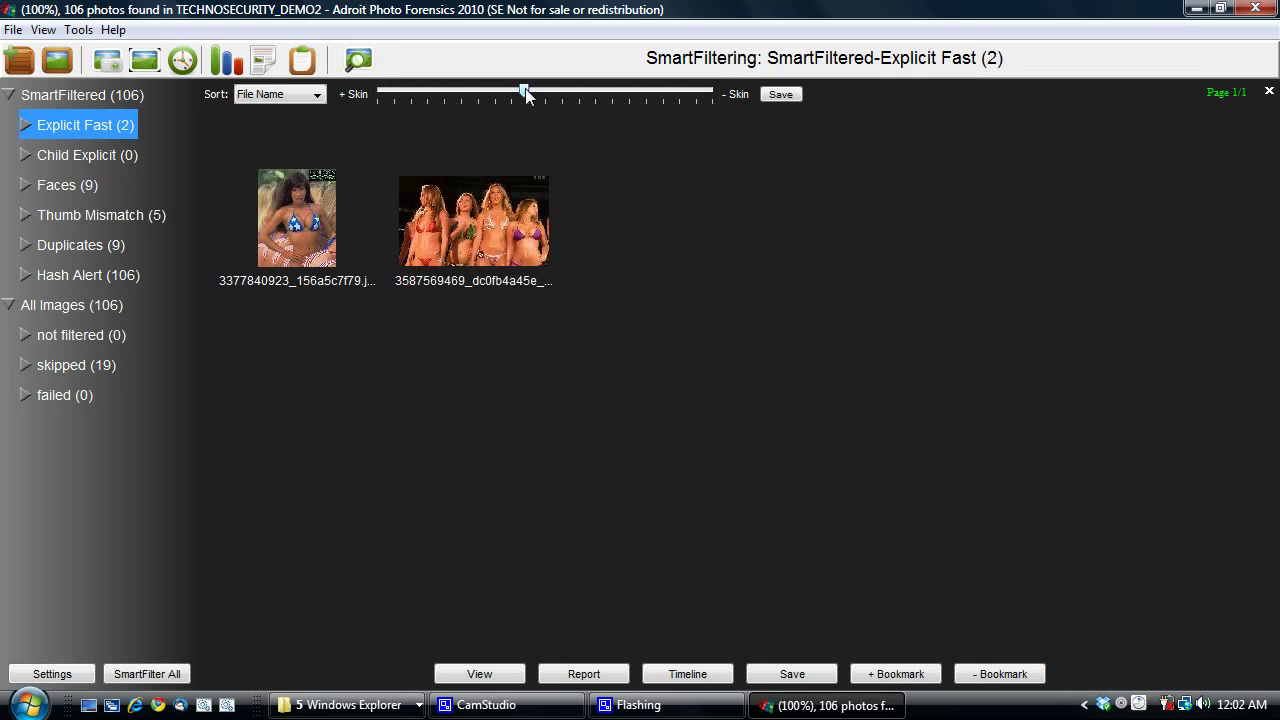
- View the filtered Explicit Fast photos in the photo viewer, switching to the second photo and back to the first
left_click(470, 680)
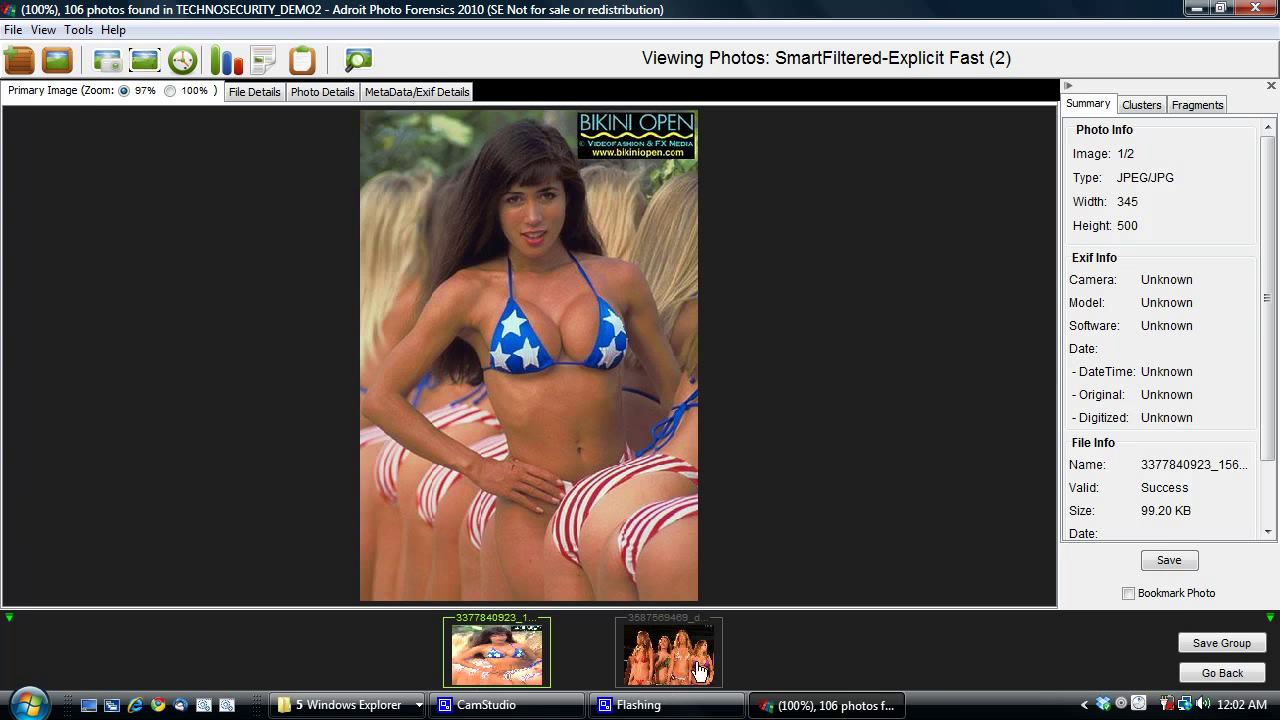
left_click(677, 659)
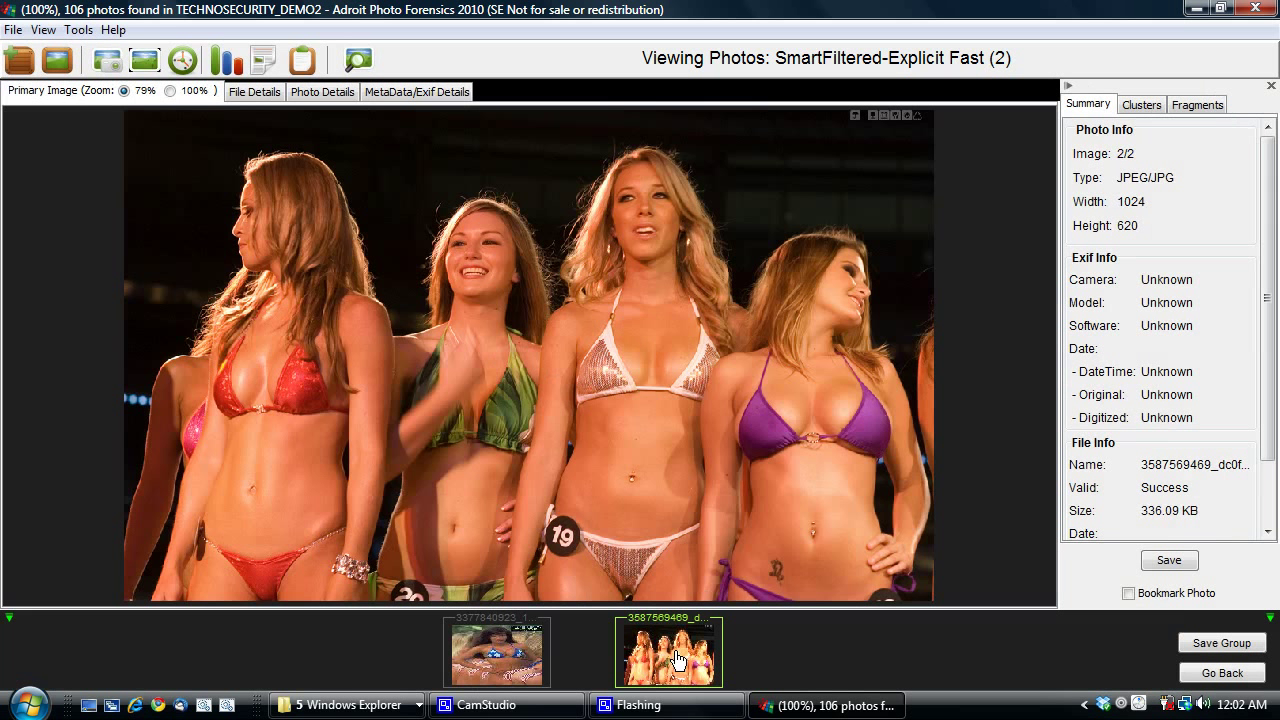
left_click(500, 653)
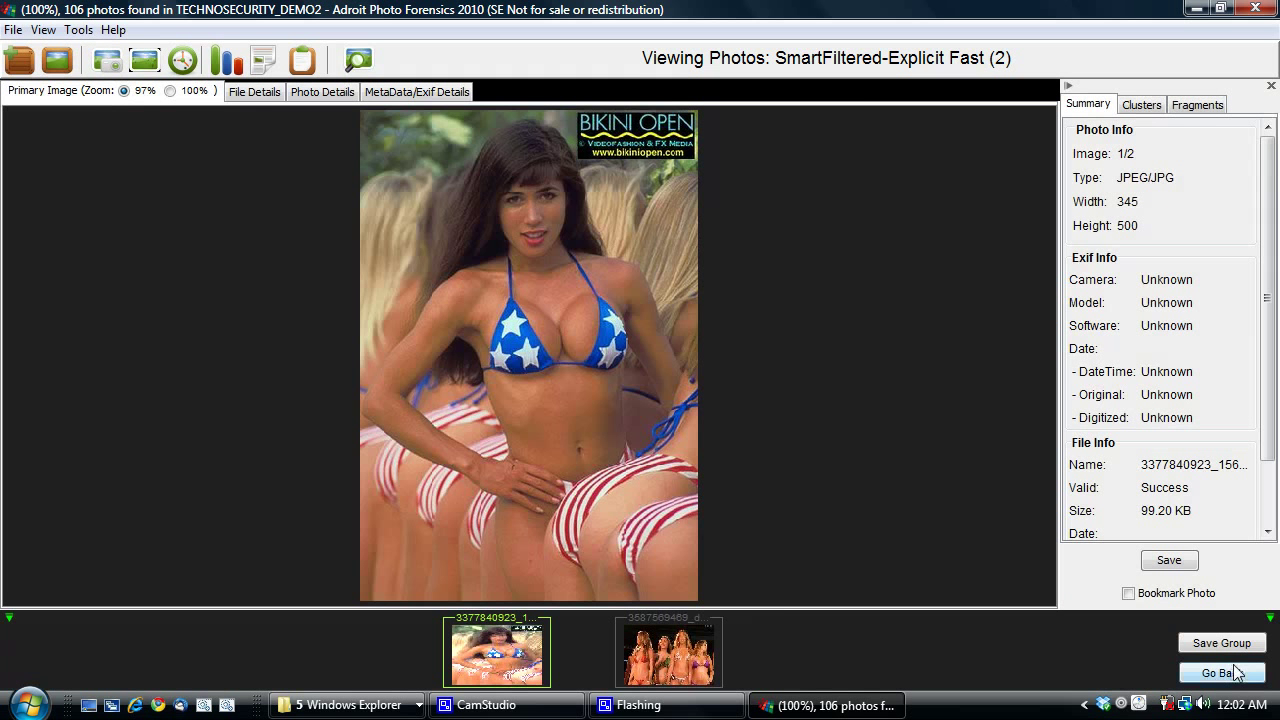
- Show the Thumb Mismatch category in the photo viewer and look through Photo_00003.jpg, Photo_00004.jpg, Photo_00369.jpg and Photo_00370.jpg
left_click(1232, 676)
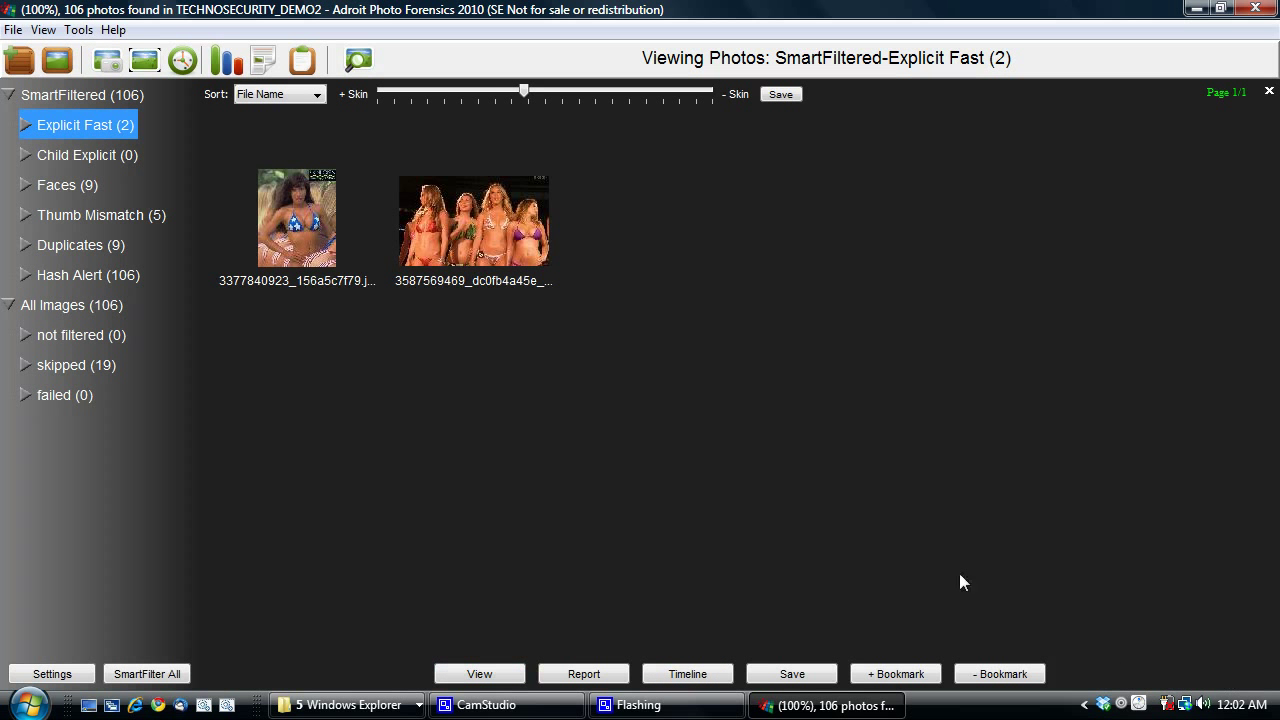
left_click(98, 213)
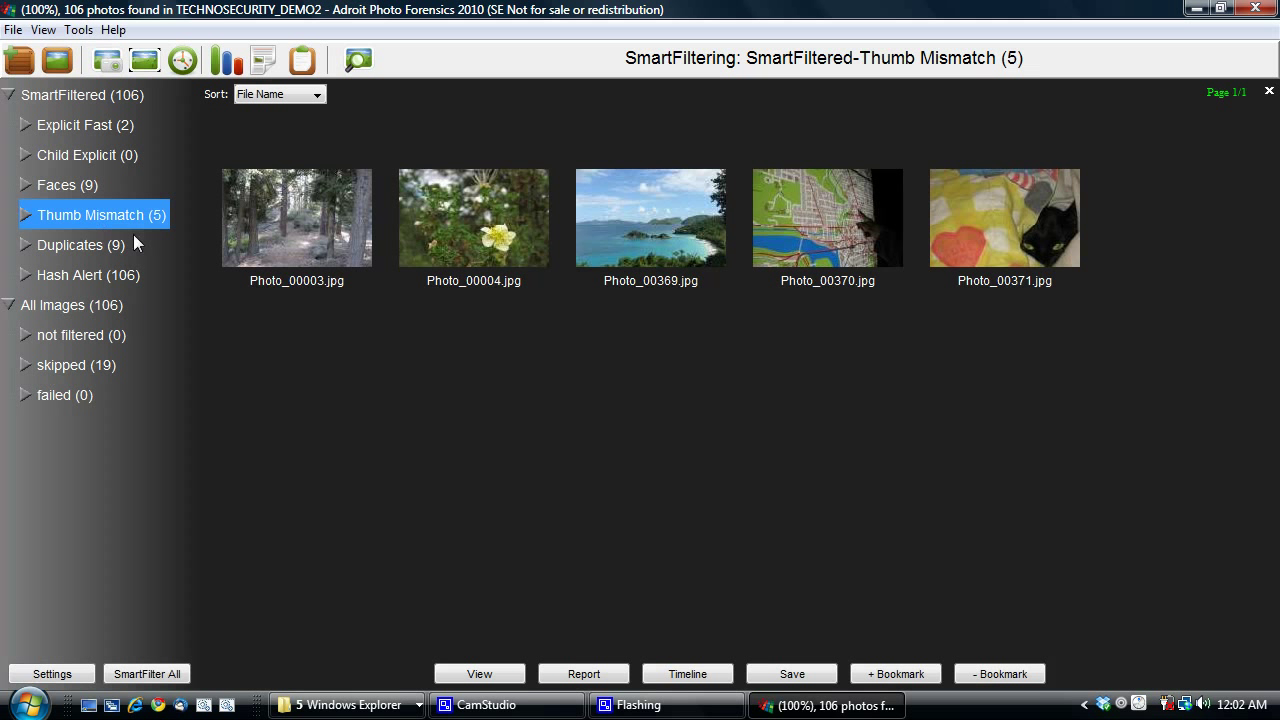
left_click(499, 676)
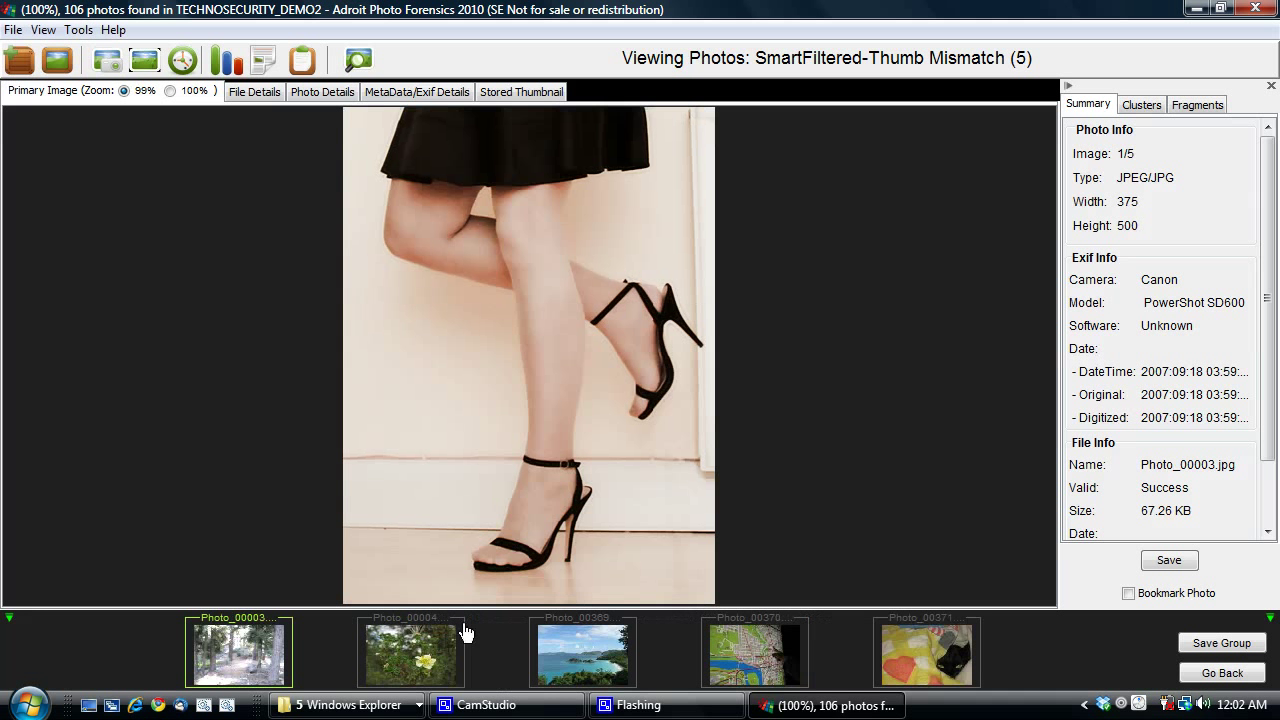
left_click(430, 648)
left_click(594, 655)
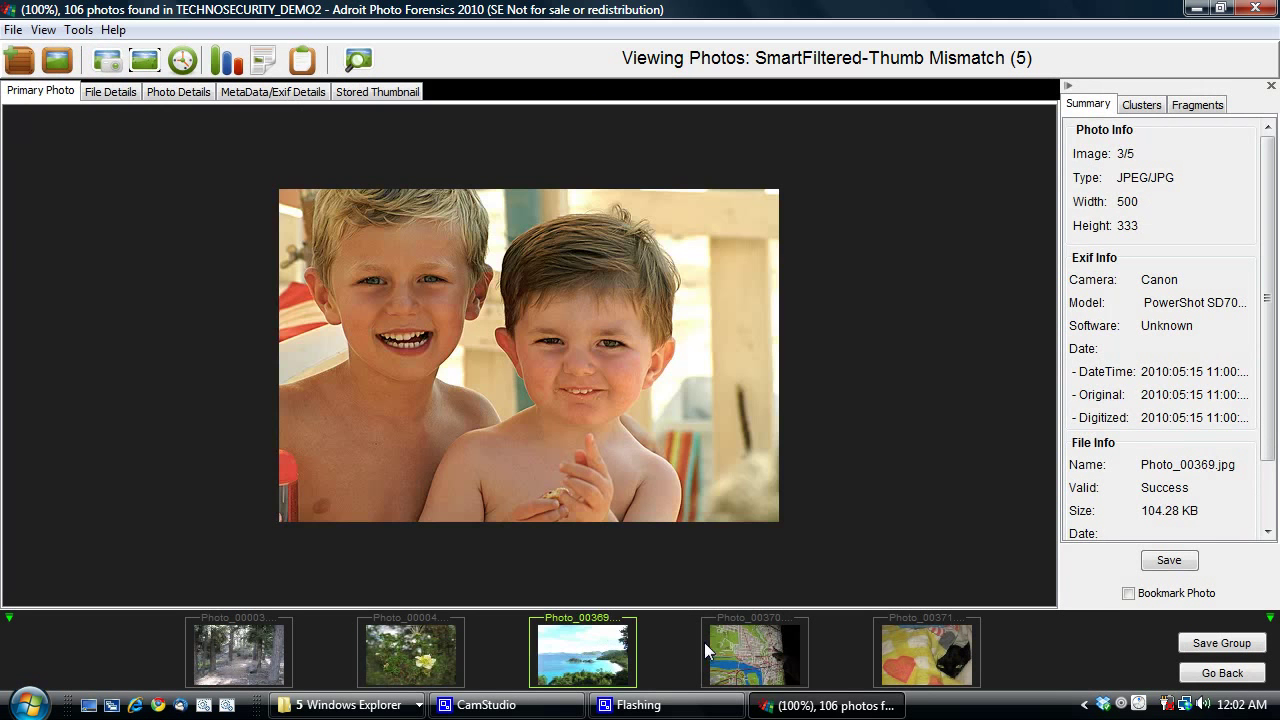
left_click(766, 648)
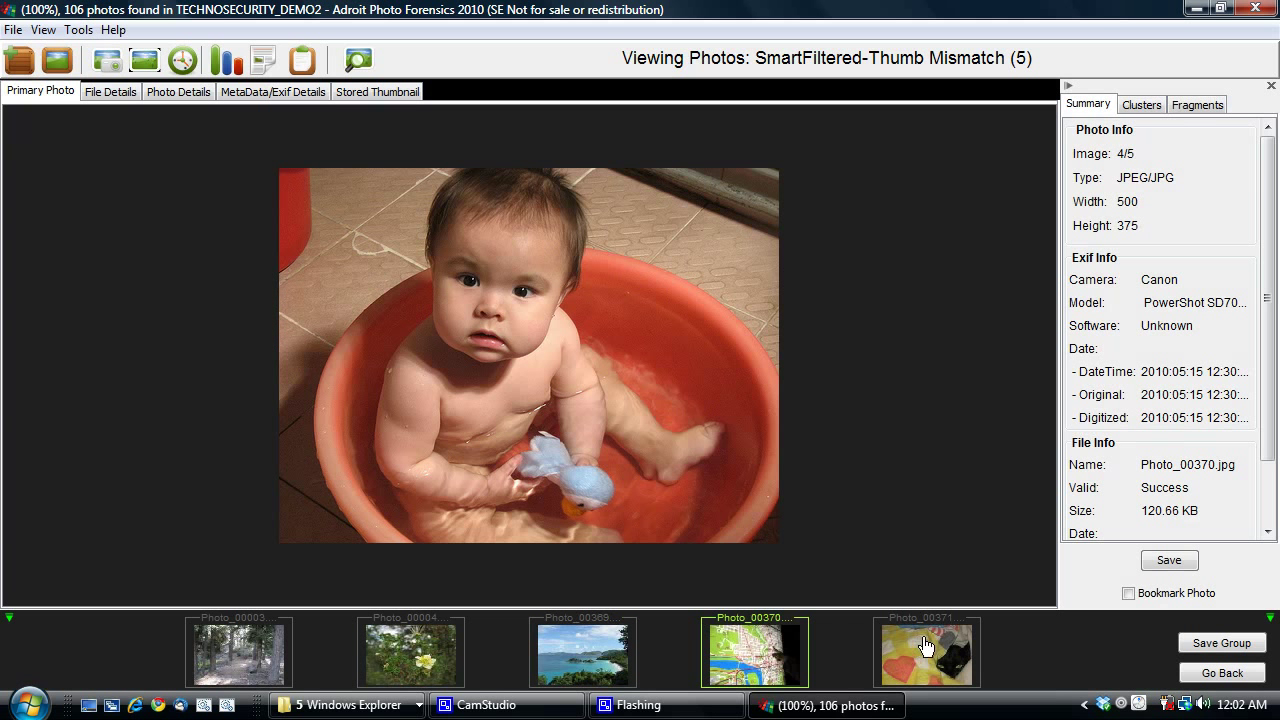
left_click(572, 652)
left_click(405, 650)
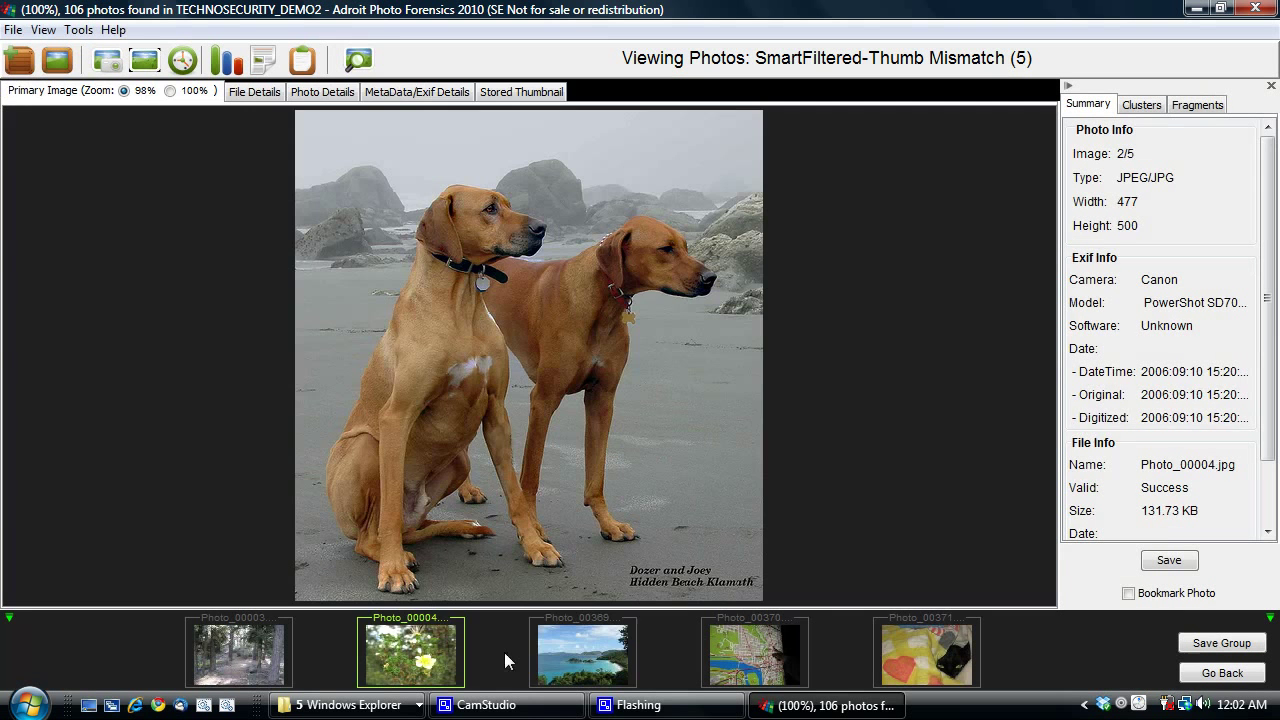
- Compare the stored thumbnail, file details and primary photo of Photo_00370.jpg, and return to the Thumb Mismatch gallery
left_click(755, 655)
left_click(398, 92)
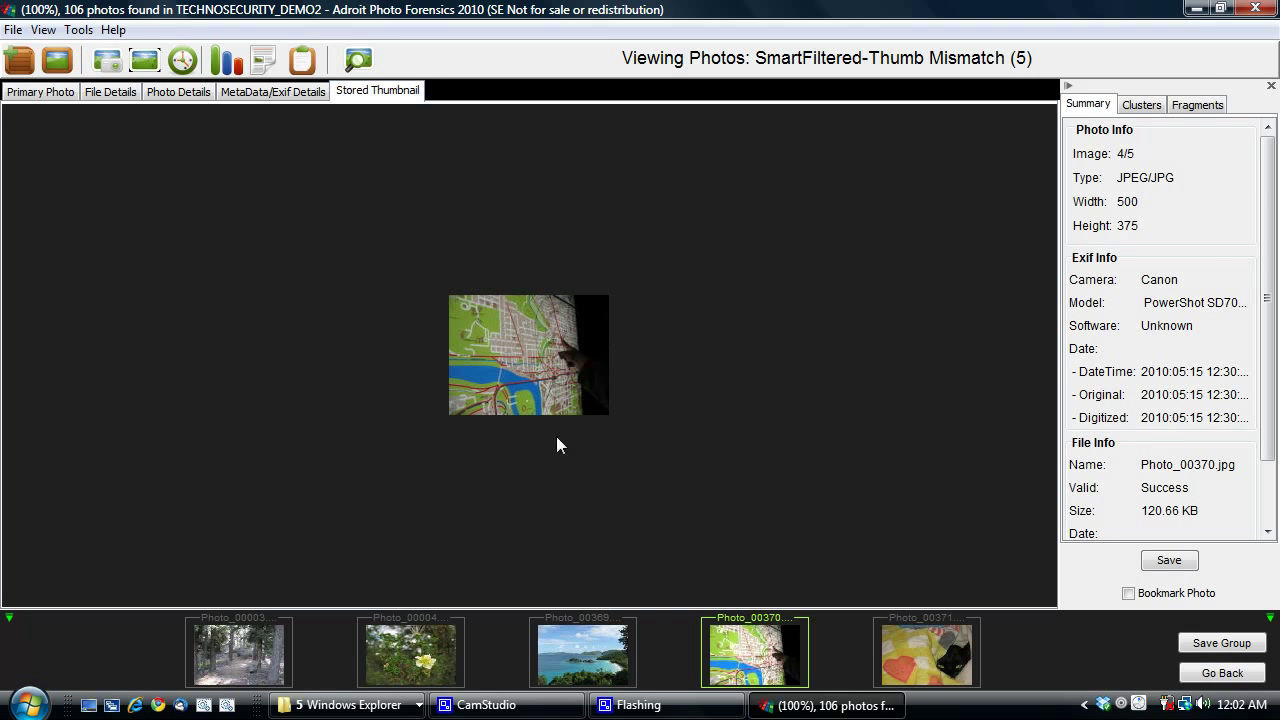
left_click(100, 91)
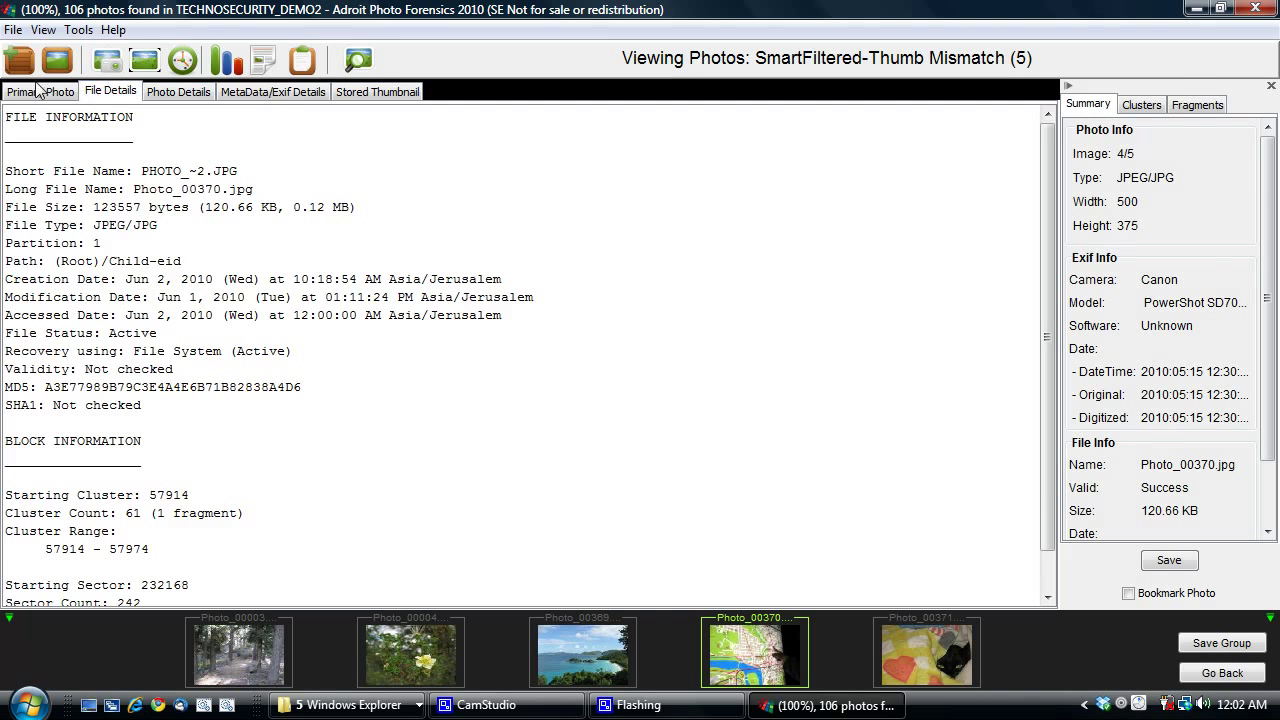
left_click(60, 92)
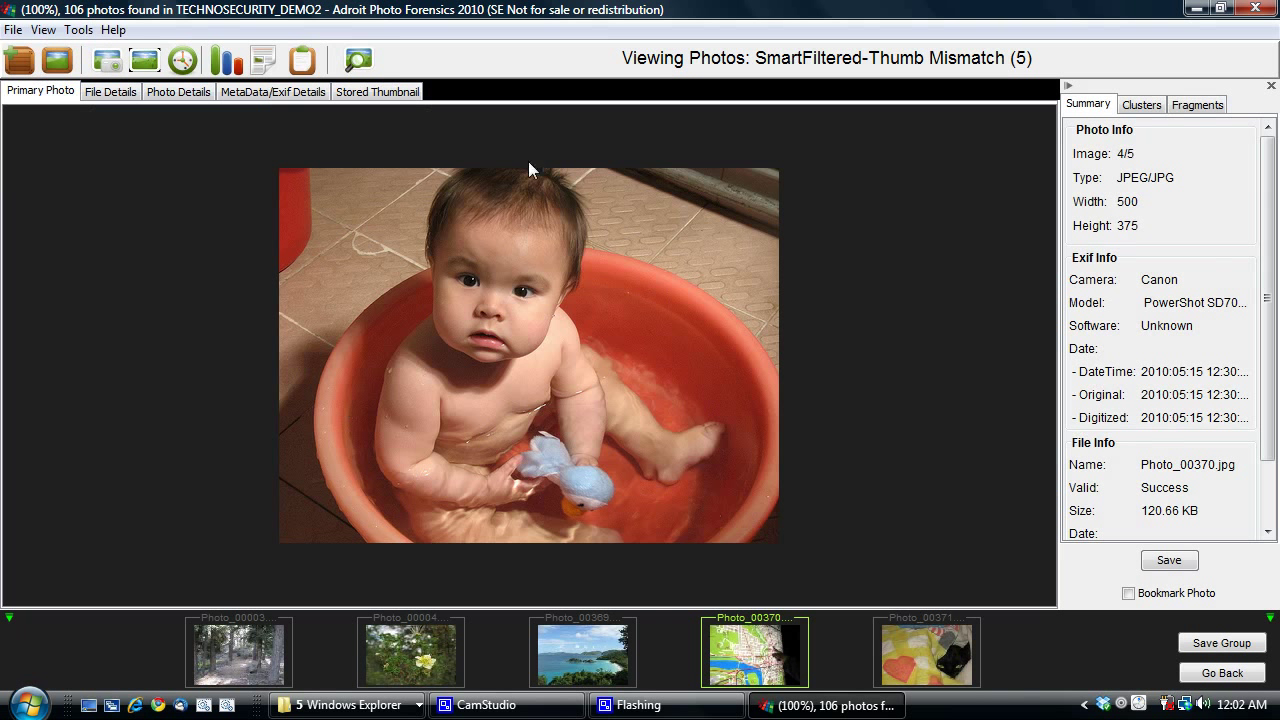
left_click(1240, 674)
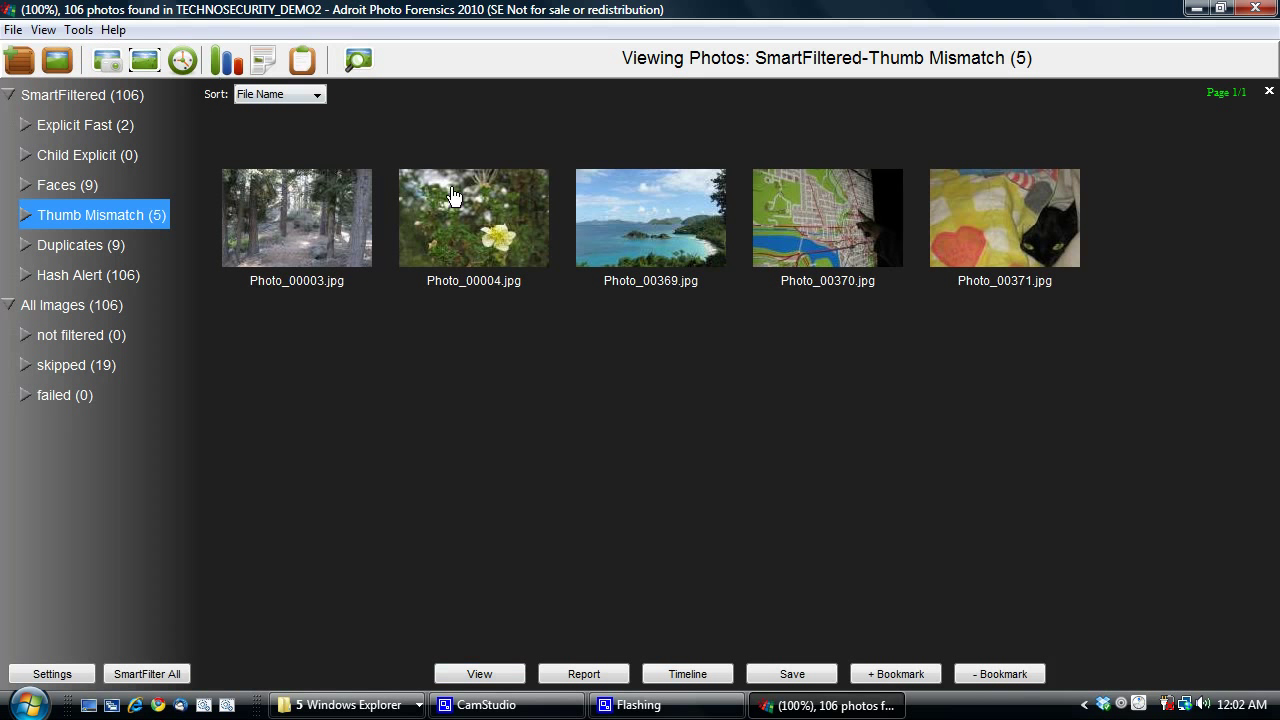
- Show the timeline for All Photos and examine the larger photo group from April to June 2008
left_click(182, 61)
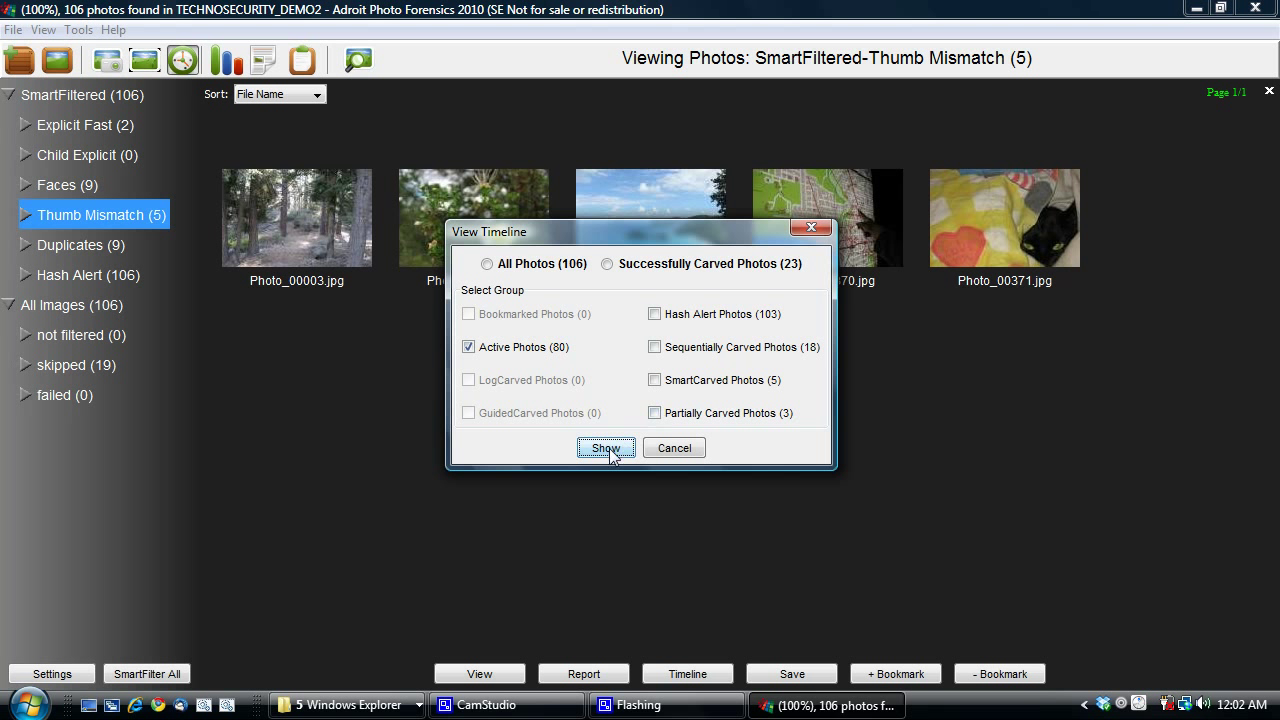
left_click(508, 264)
left_click(605, 446)
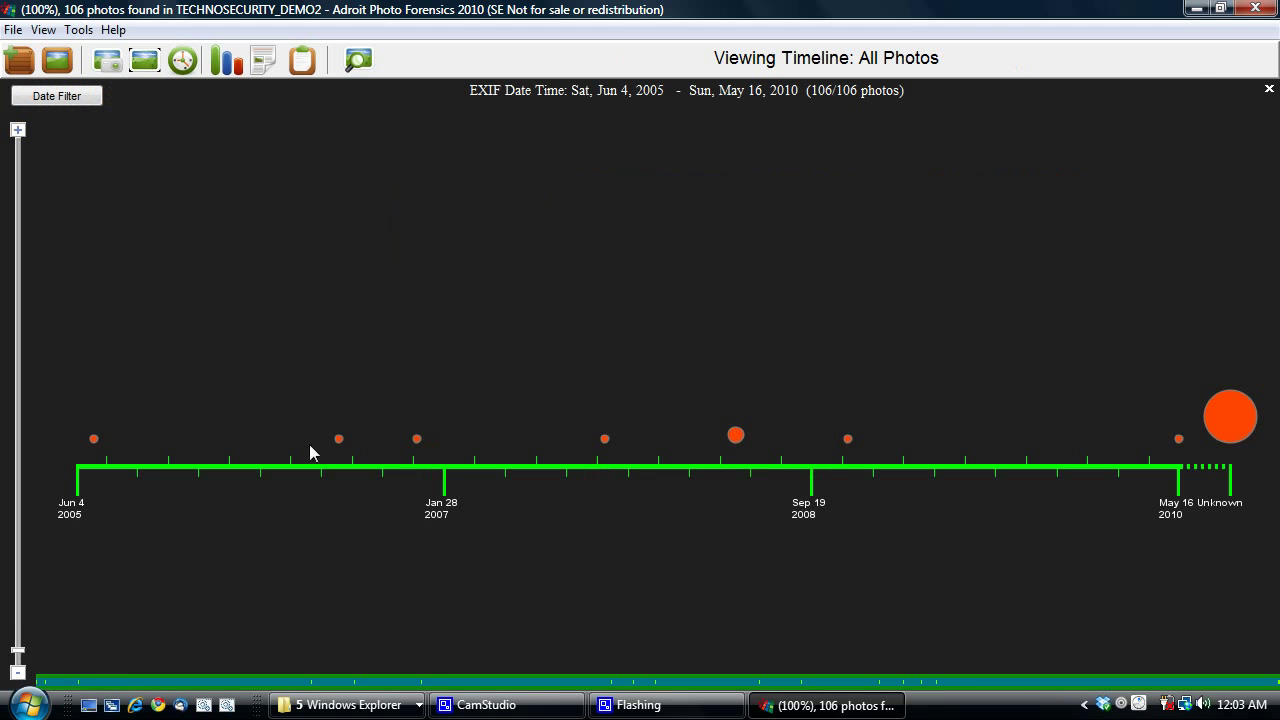
left_click(737, 436)
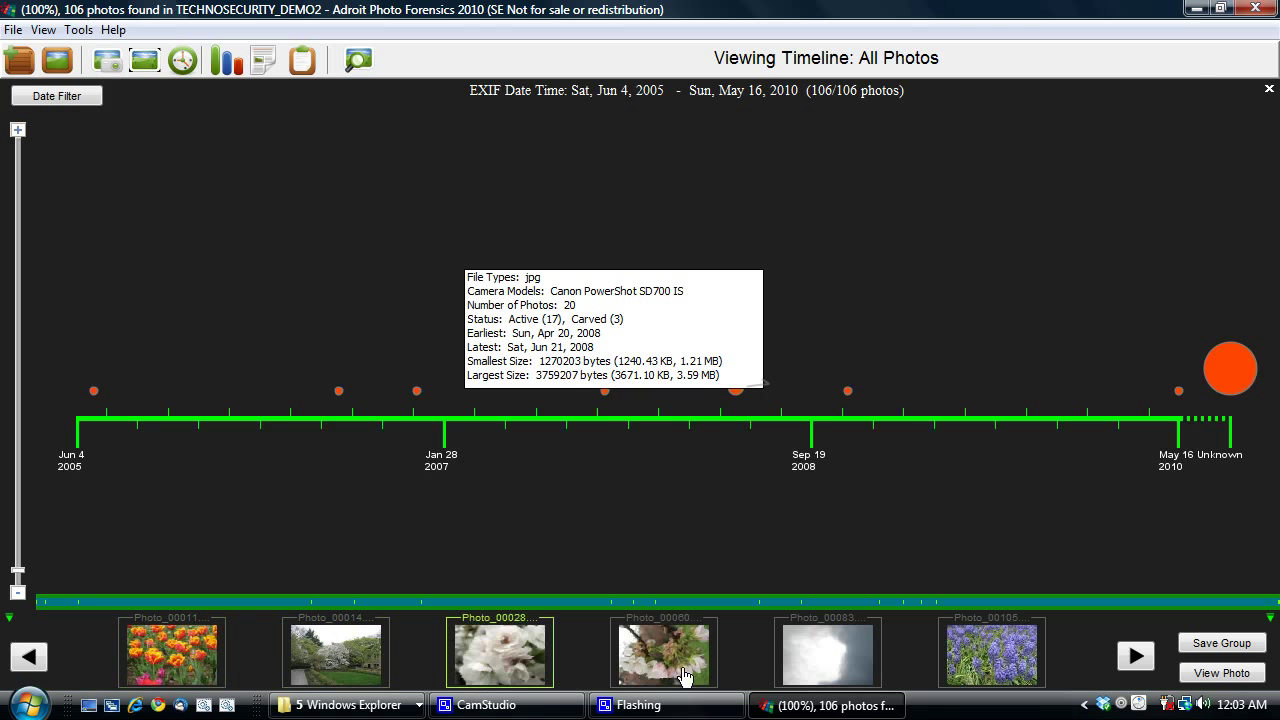
- Base the timeline on File Modification Date, leaving date-range filtering off and photos with unknown dates included
left_click(71, 100)
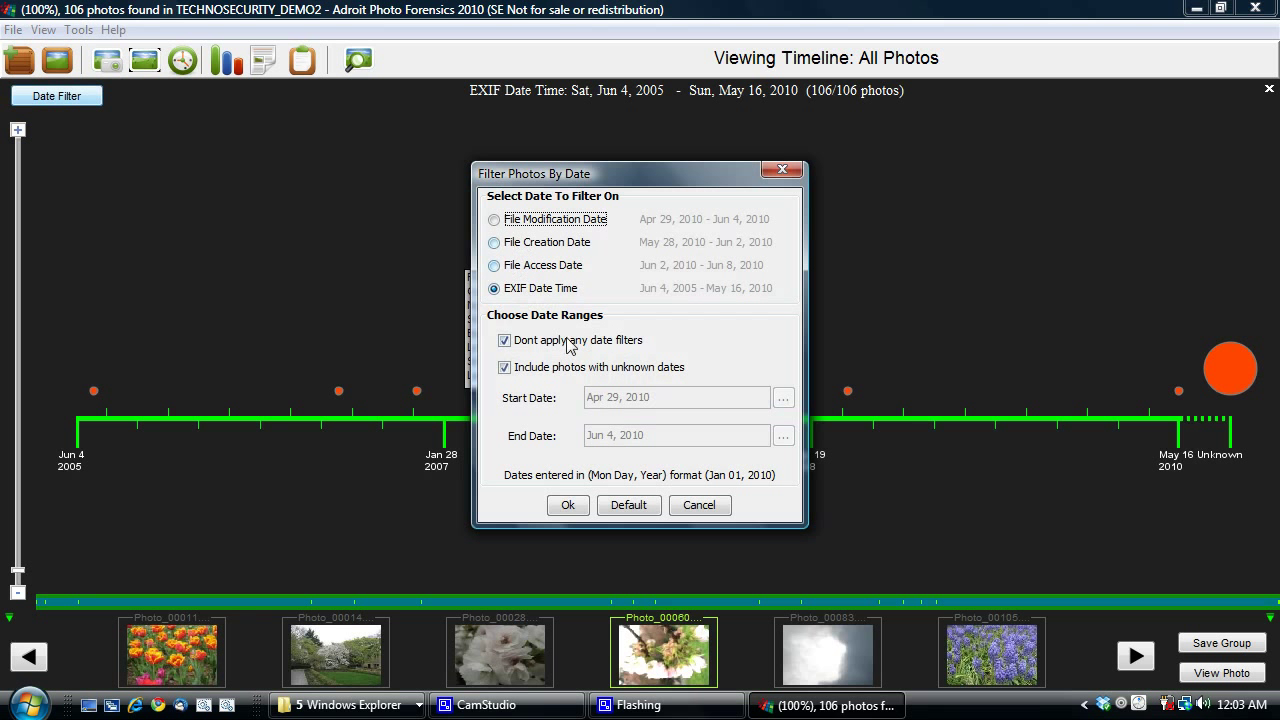
left_click(555, 226)
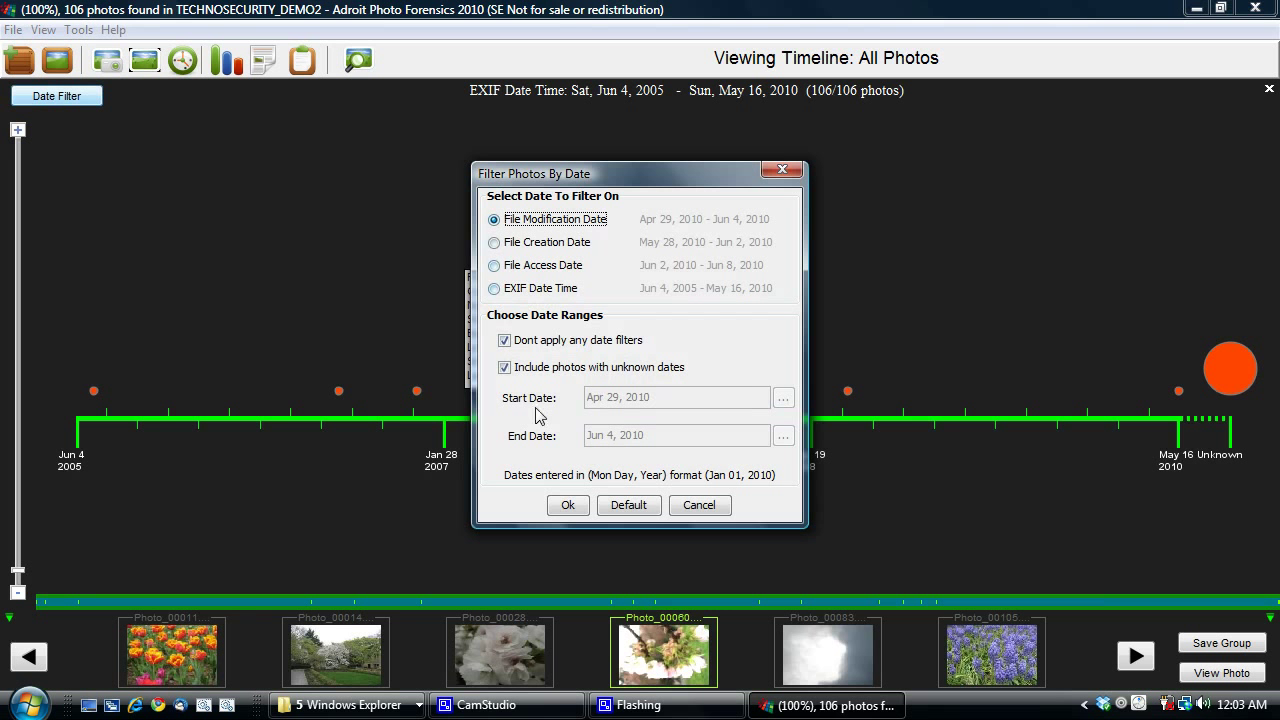
left_click(567, 506)
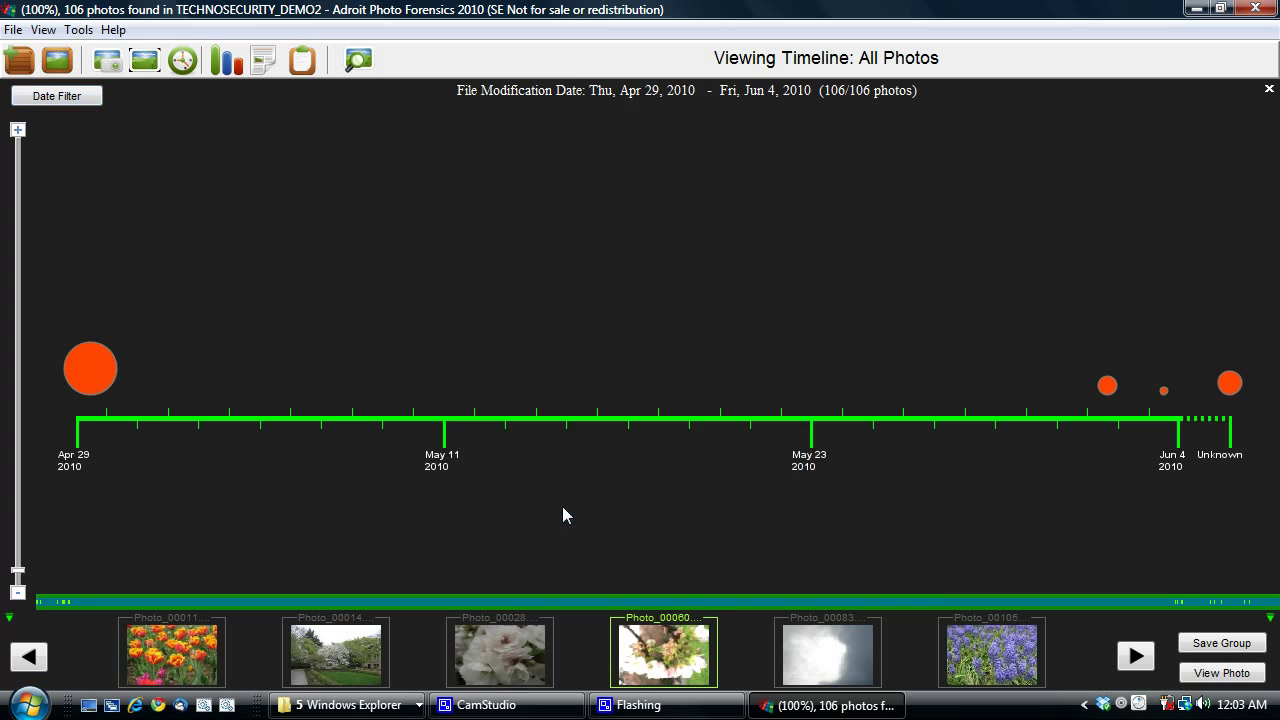
- Set the timeline's date basis back to EXIF Date Time
left_click(89, 96)
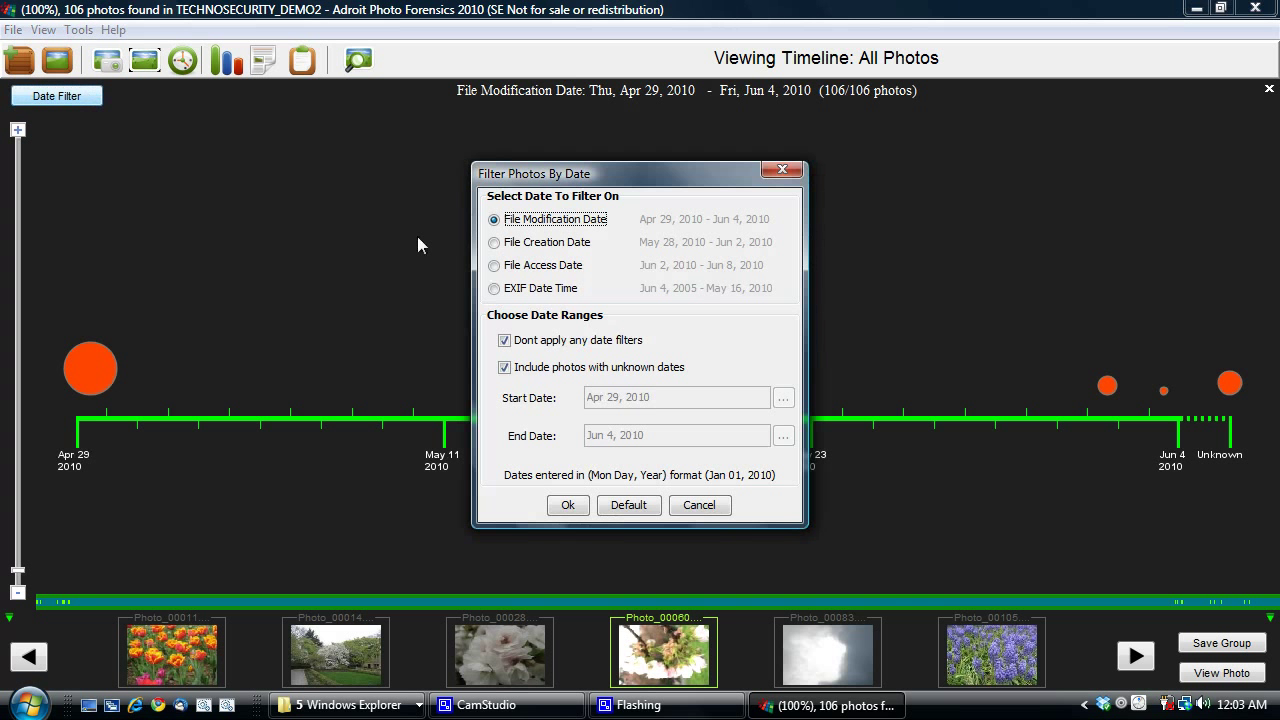
left_click(540, 292)
left_click(568, 506)
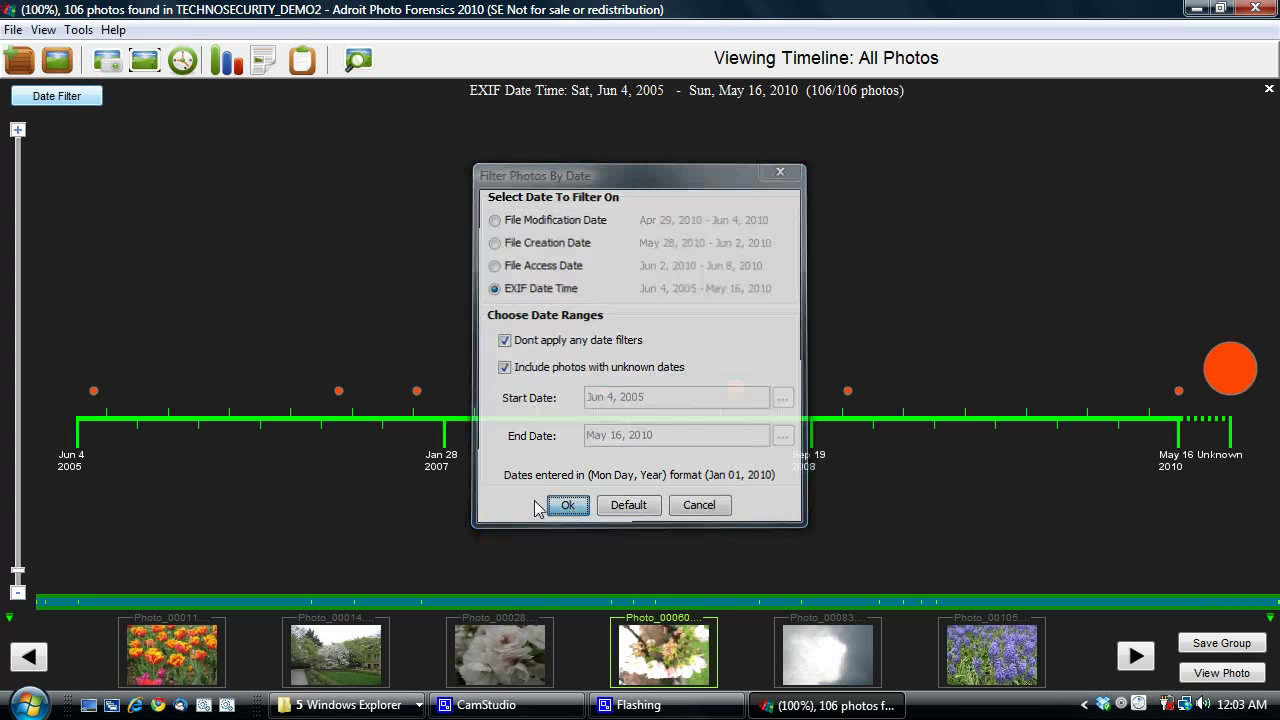
- Zoom in on the timeline and inspect the photo groups of Nov 21, 2007 and Jun 20-21, 2008
left_click_drag(27, 573, 19, 316)
mouse_move(625, 397)
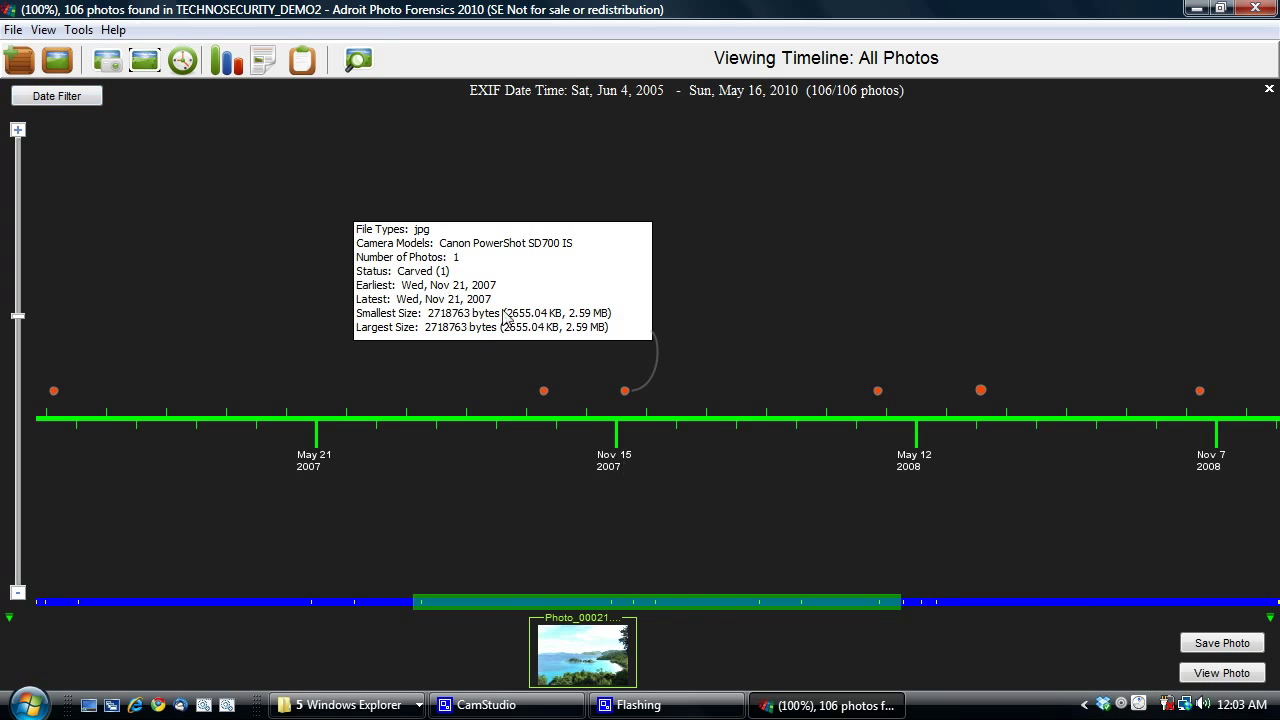
mouse_move(981, 395)
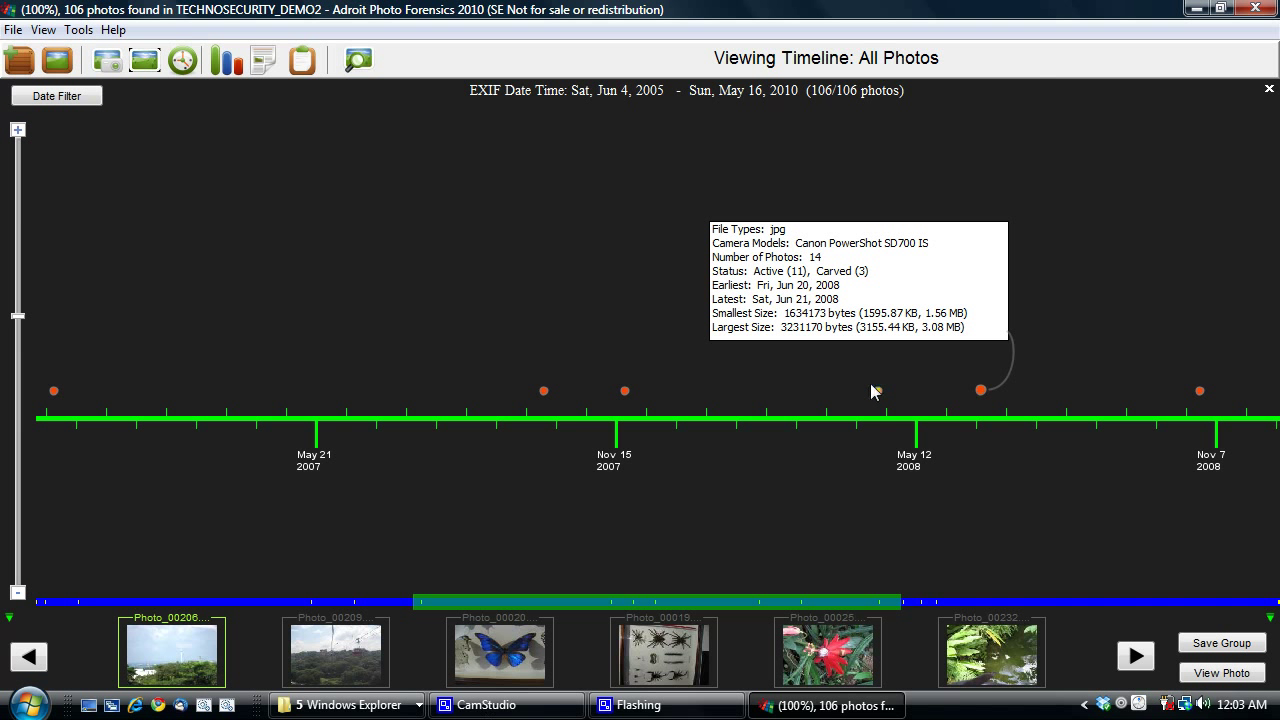
- Examine the file details, photo details, metadata and stored thumbnail of Photo_00020.jpg, check Photo_00019.jpg's thumbnail, and return to the timeline
left_click(526, 666)
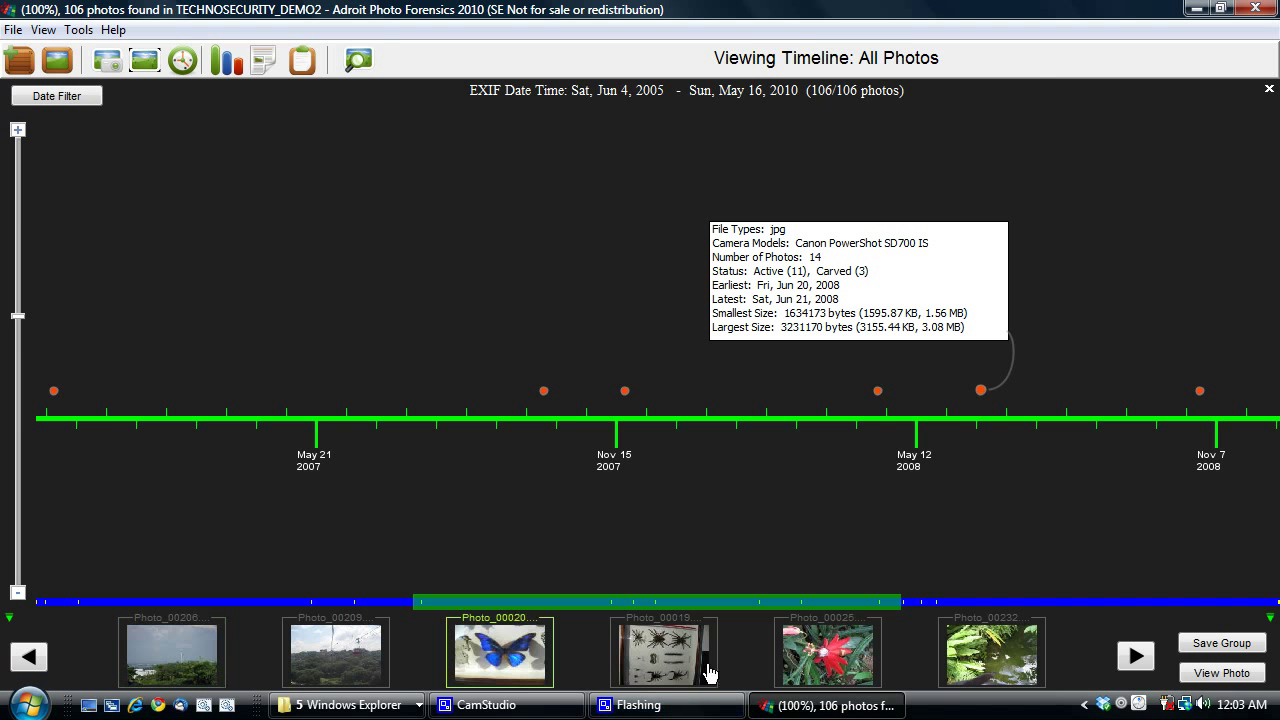
left_click(1232, 676)
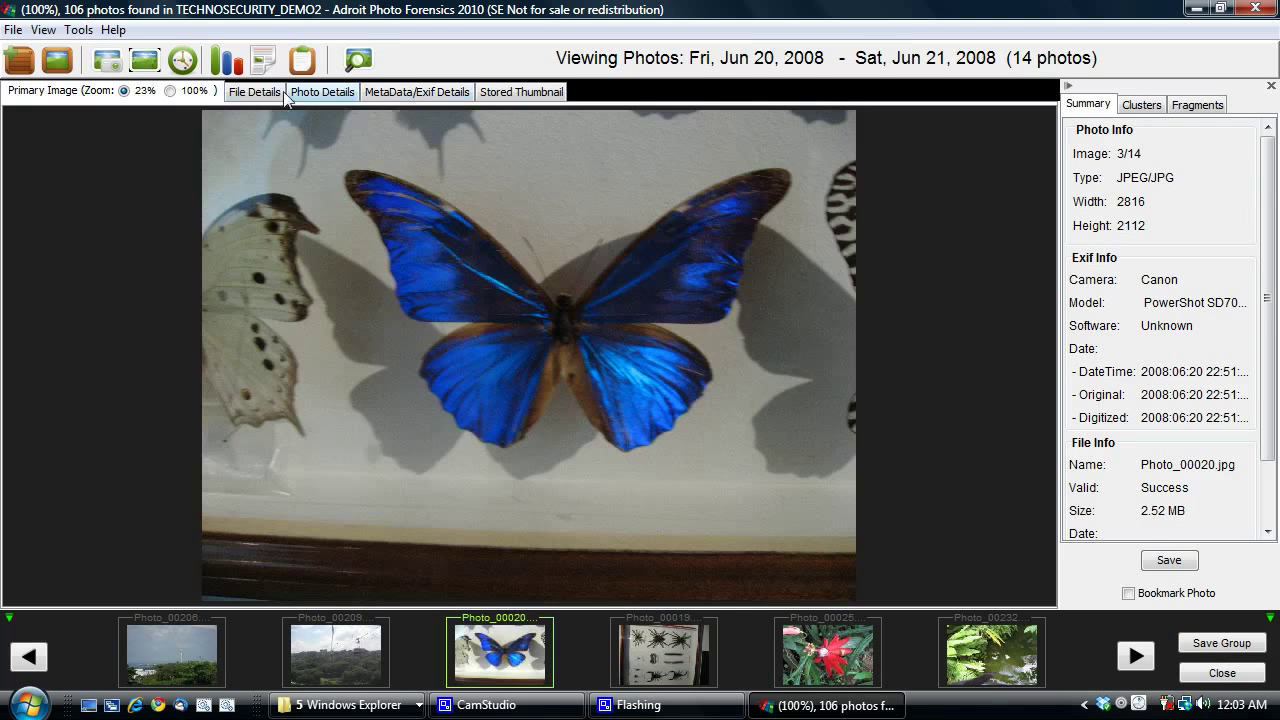
left_click(268, 92)
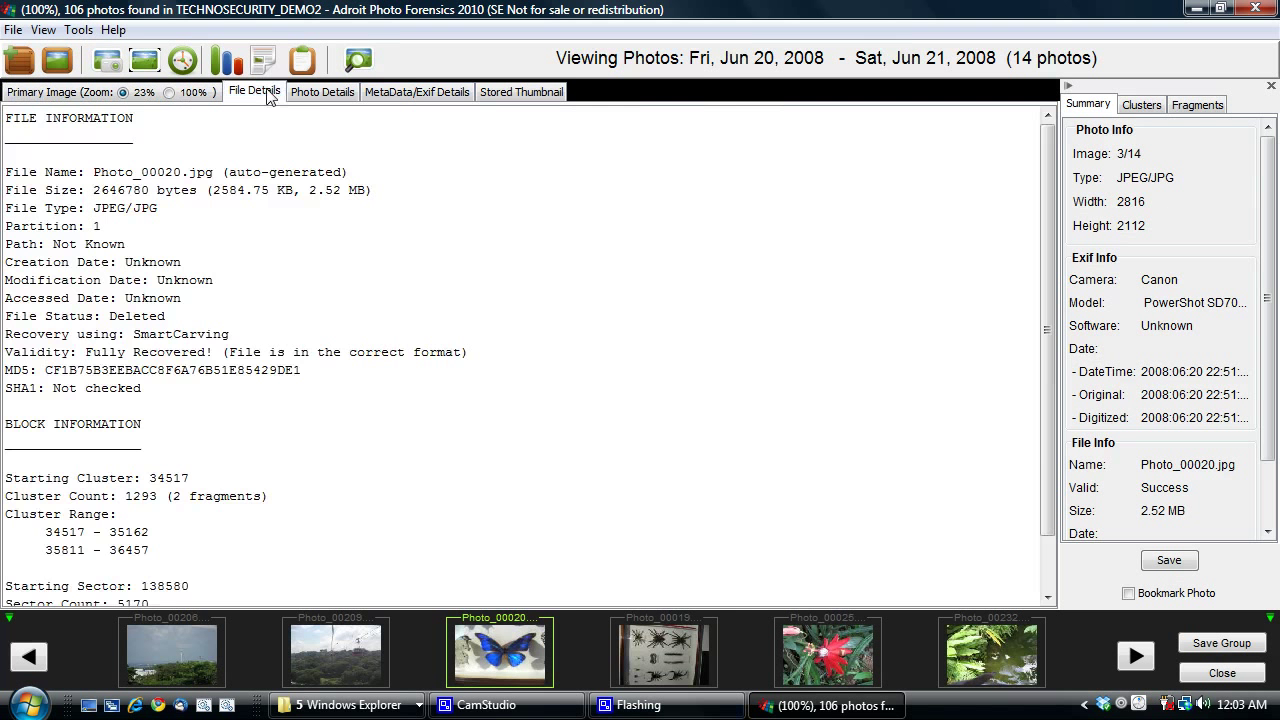
left_click(316, 93)
left_click(386, 94)
left_click(497, 98)
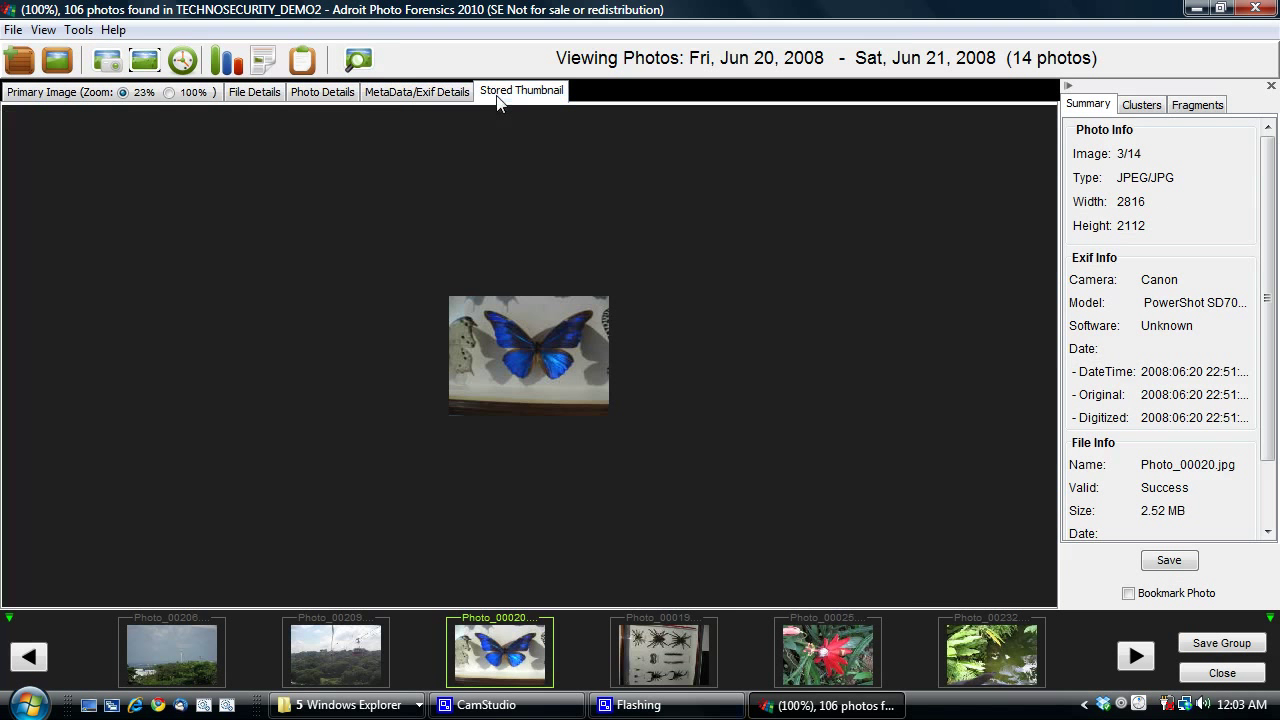
left_click(658, 668)
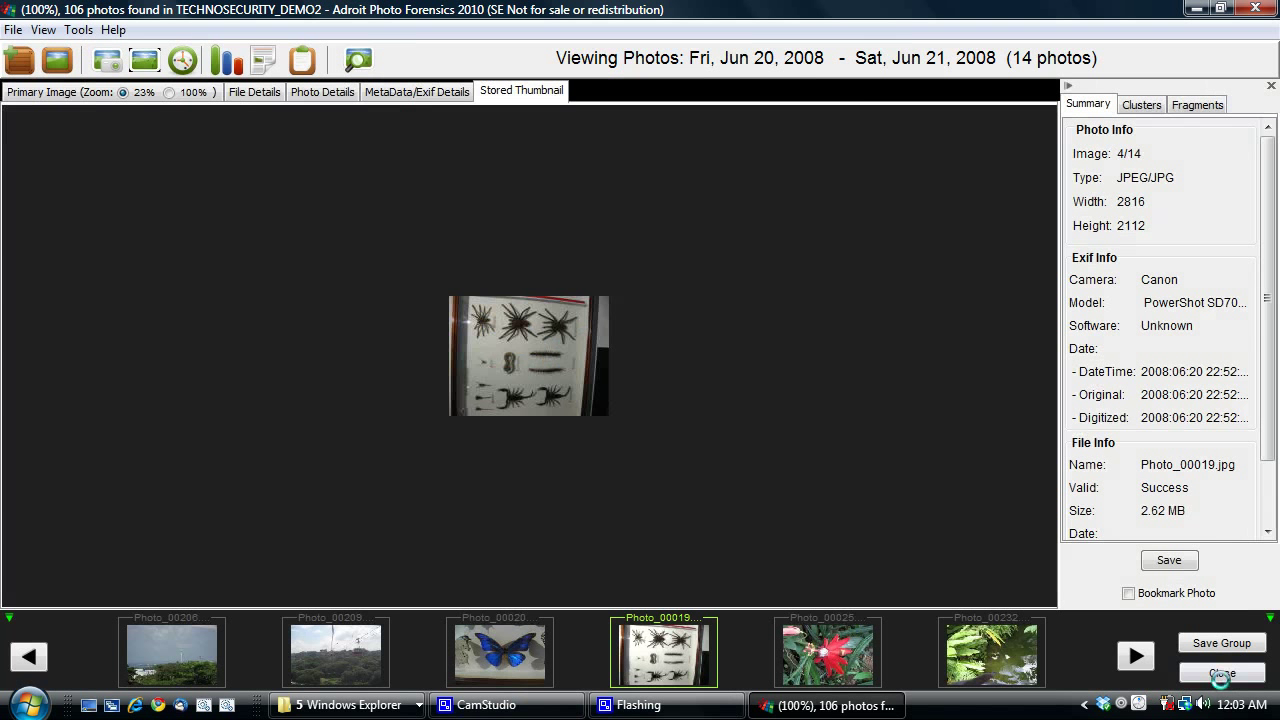
left_click(1222, 674)
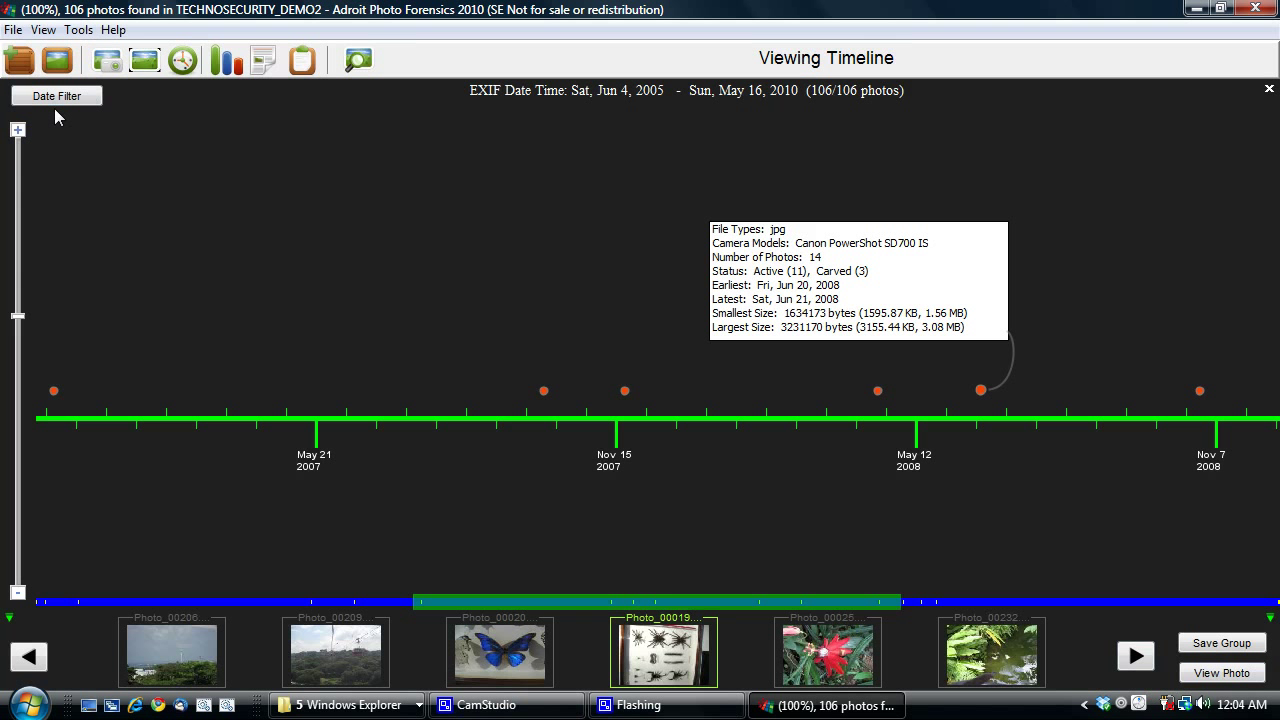
- Review the available case and tool commands and open Batch Analyze
left_click(70, 30)
mouse_move(13, 30)
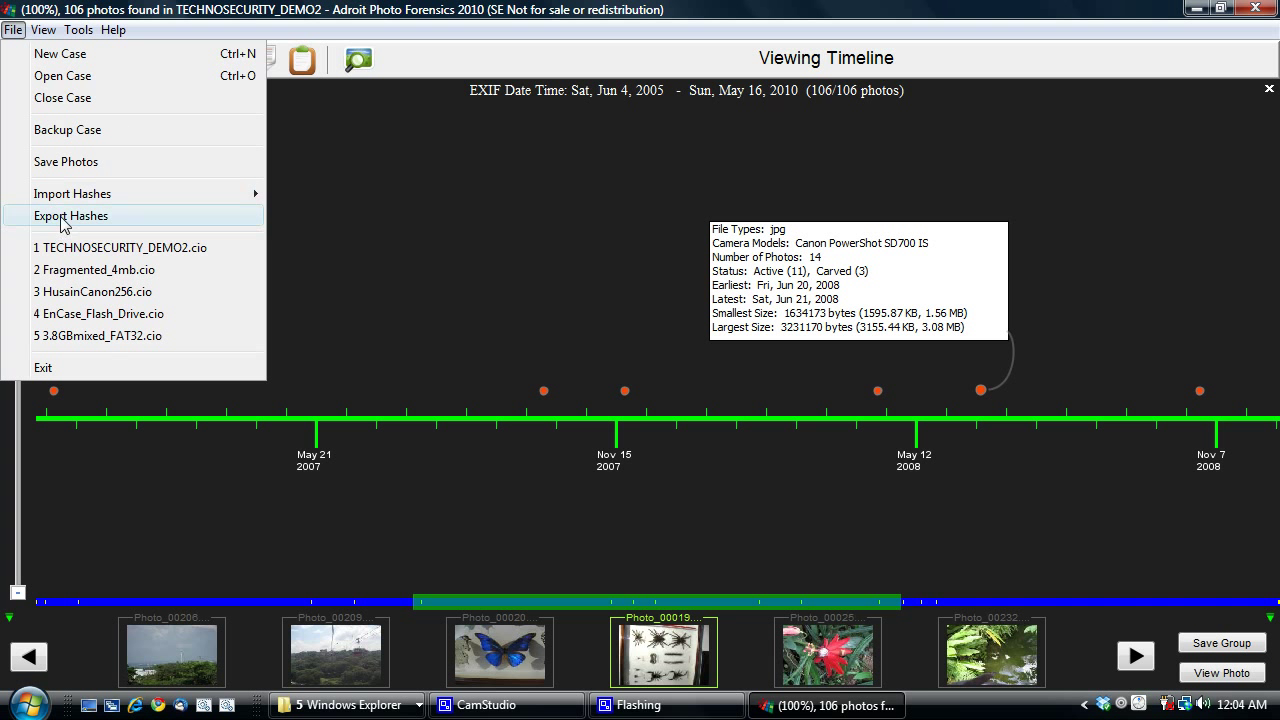
mouse_move(78, 30)
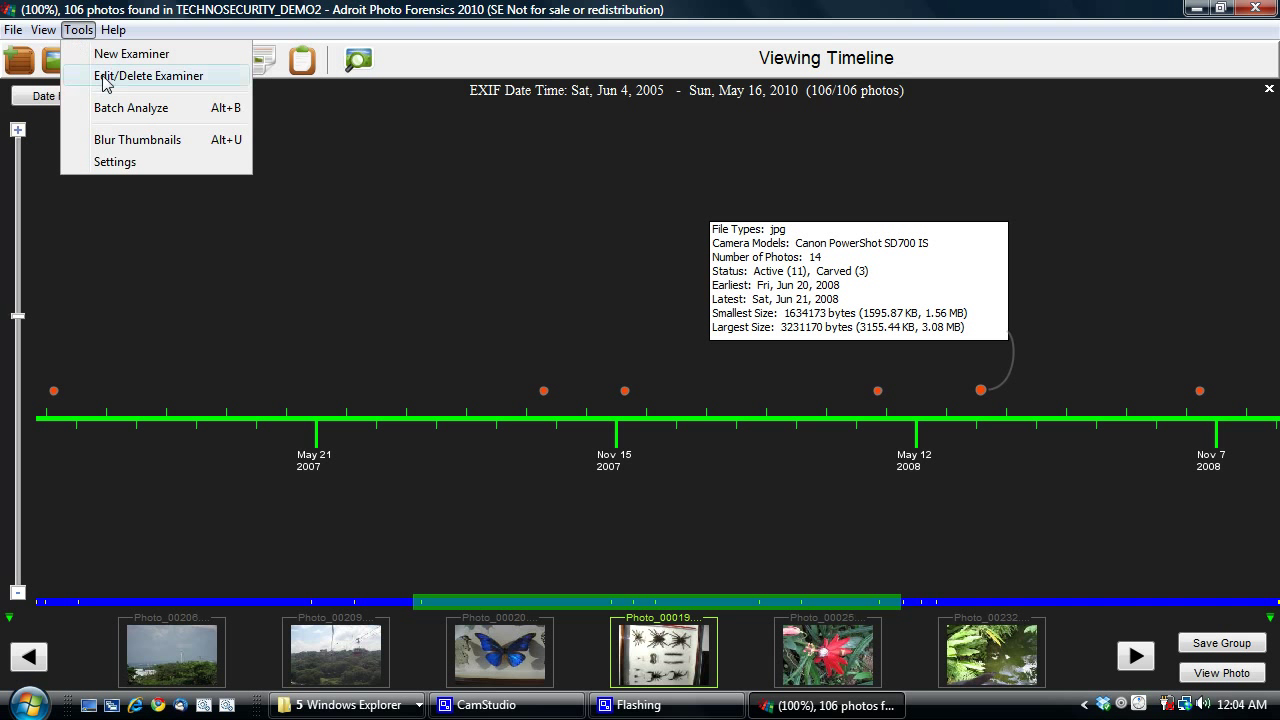
left_click(113, 118)
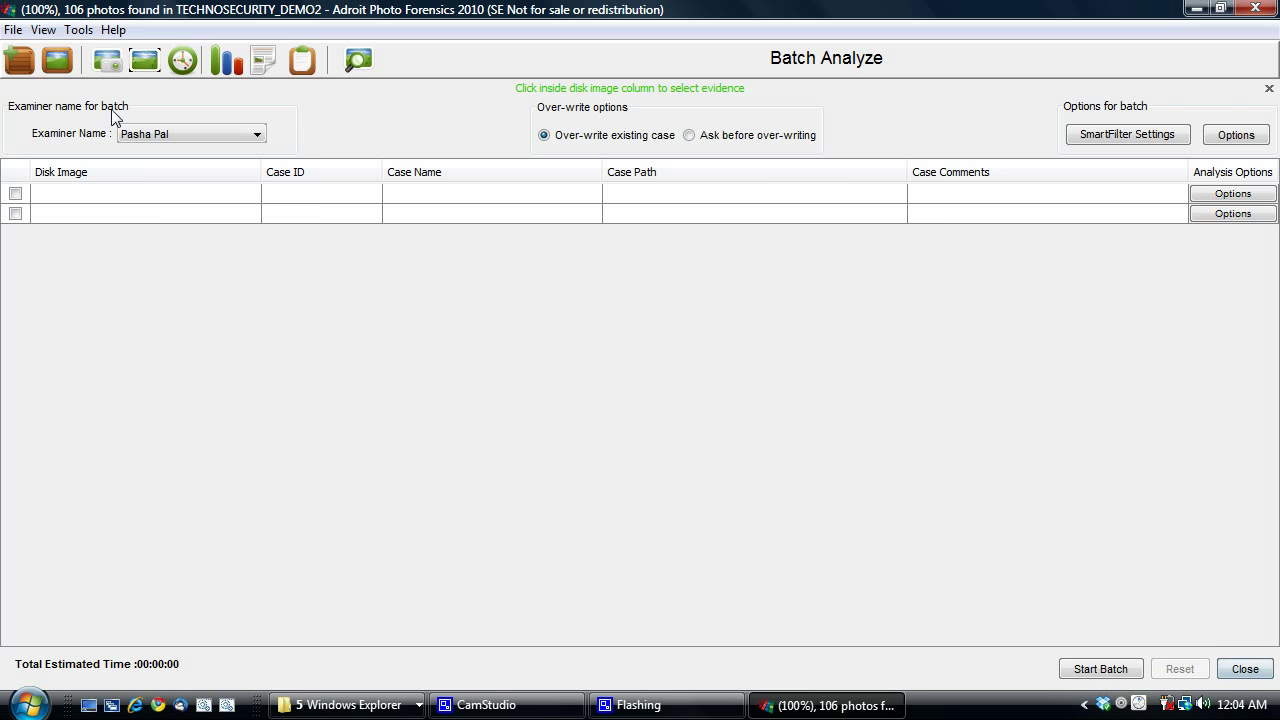
- Add the disk images from dfrws-2006-challenge.raw through Forensic_Practical_3.E01 in the testimages folder to the batch
left_click(140, 200)
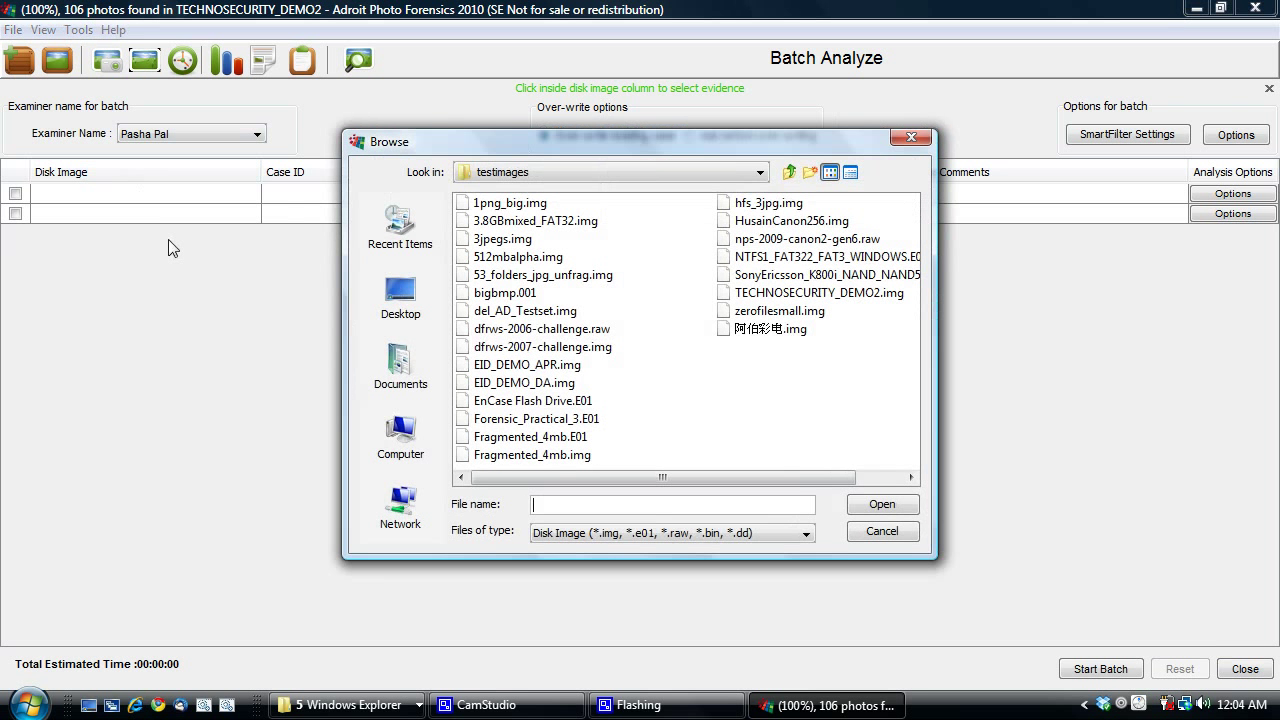
left_click(520, 329)
left_click(538, 419, "shift")
left_click(880, 505)
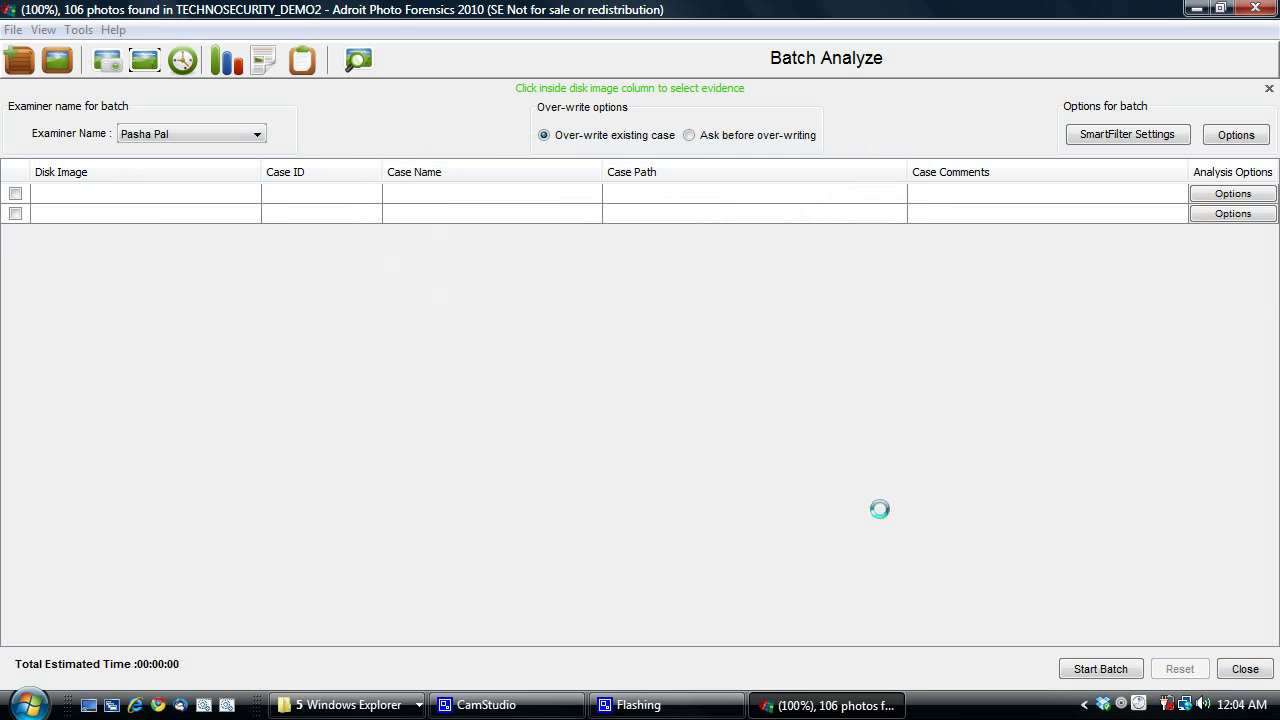